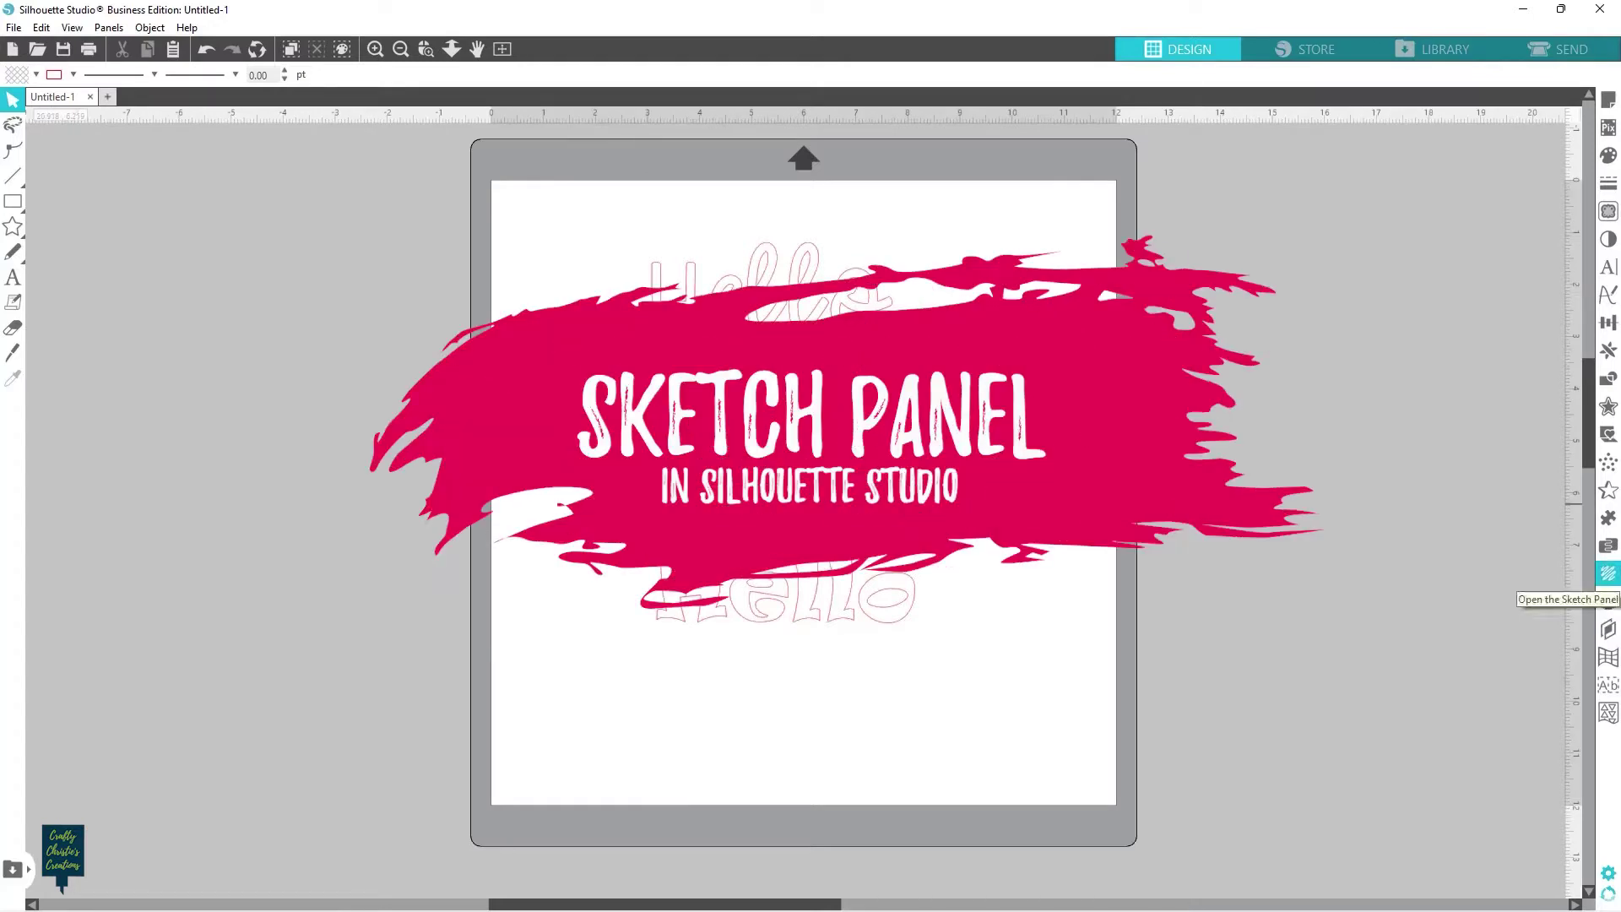
Step: Open the Sketch panel beside the three outlined Hello words and try the scribble fill pattern
{"action": "left_click", "coordinate": [1608, 574]}
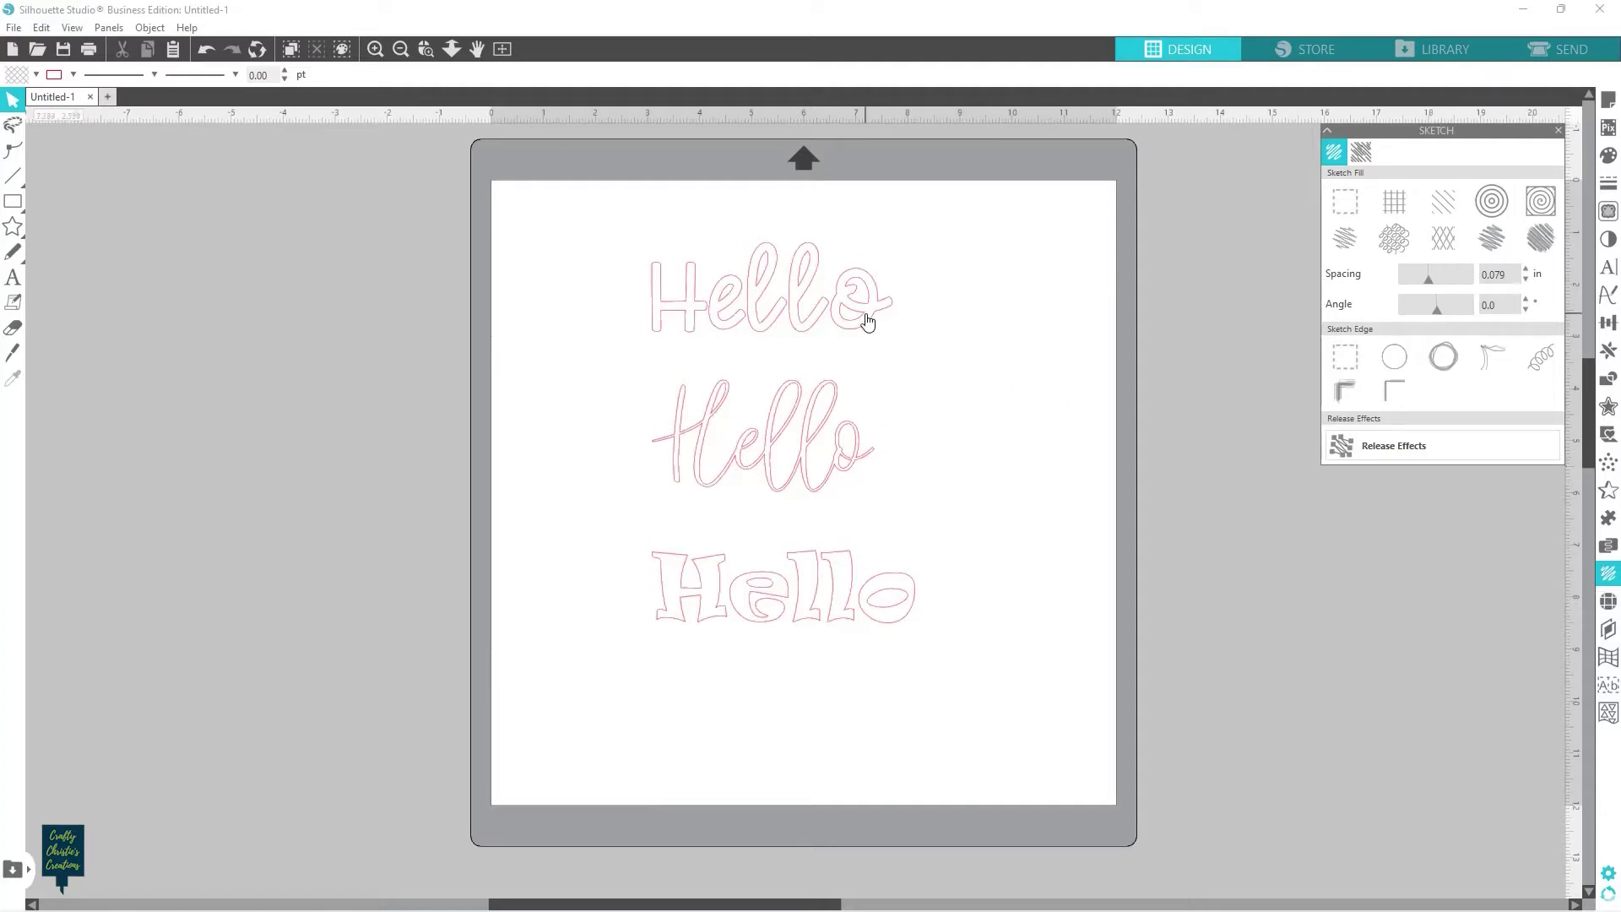
{"action": "left_click", "coordinate": [1346, 238]}
Step: Give the top Hello a zig-zag sketch fill at 0.005 in spacing, then select the script Hello
{"action": "left_click", "coordinate": [880, 313]}
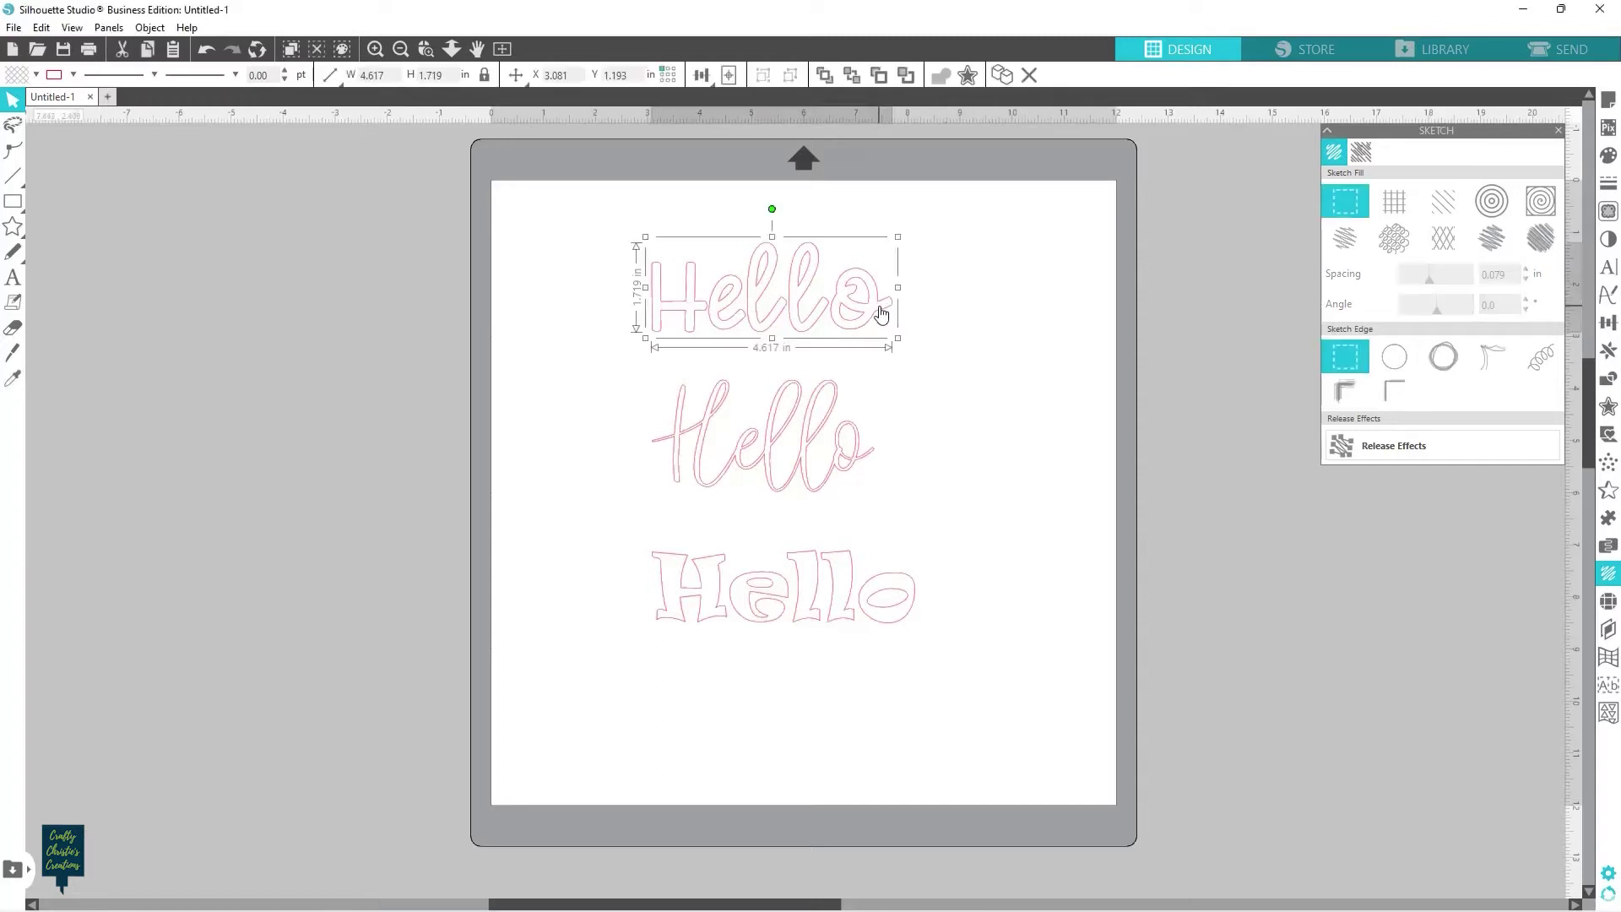
{"action": "left_click", "coordinate": [1346, 242]}
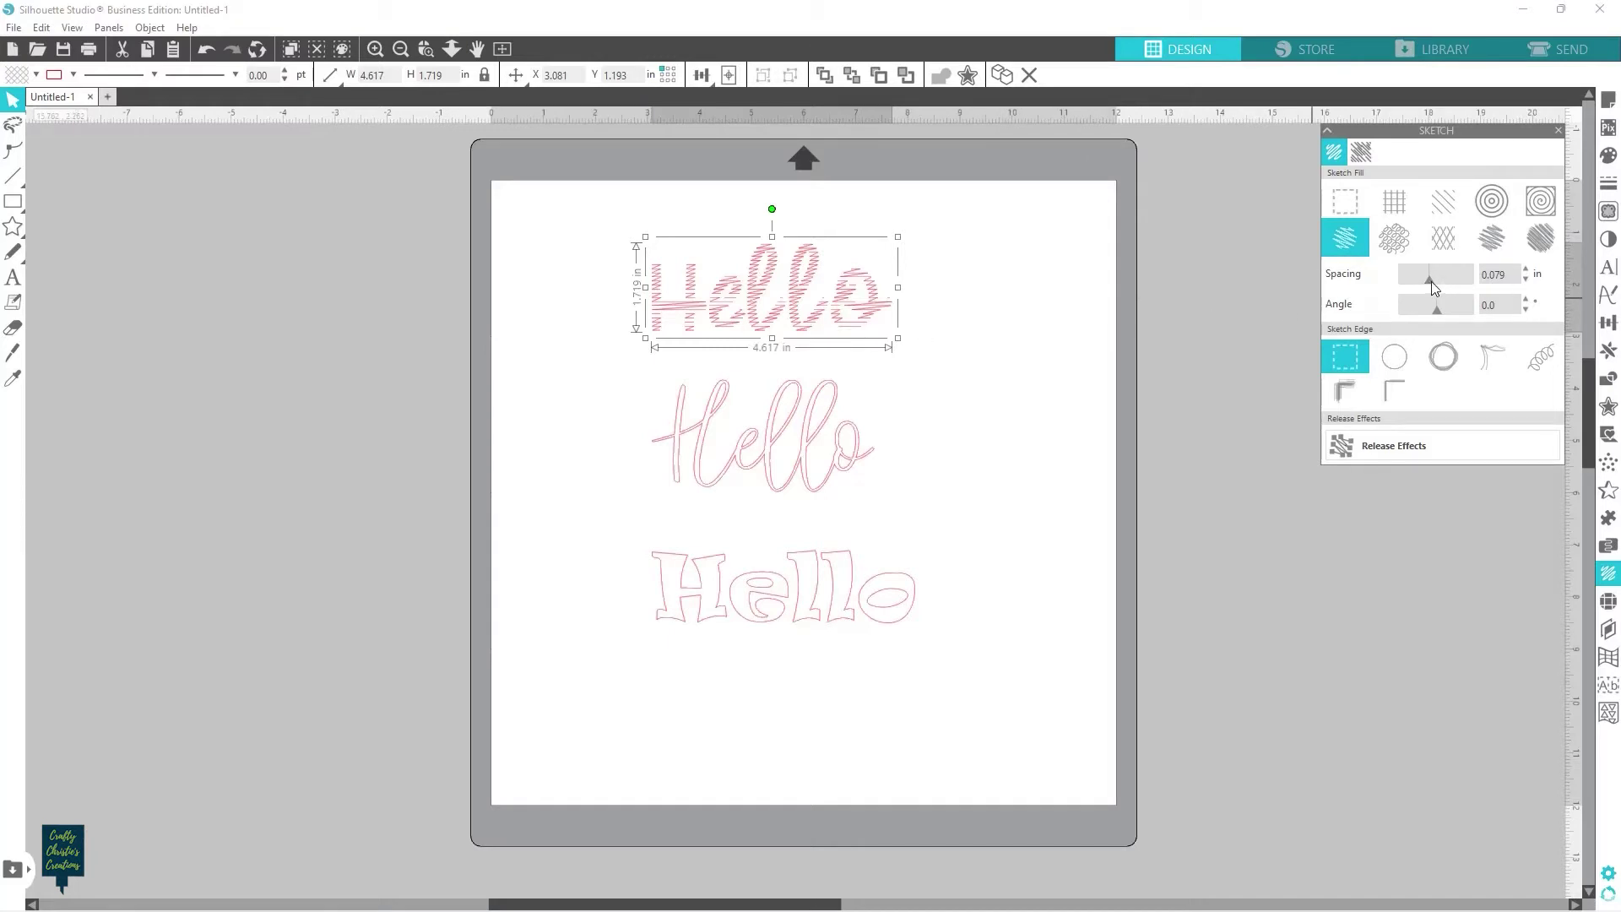
{"action": "mouse_move", "coordinate": [1433, 289]}
{"action": "left_mouse_down"}
{"action": "mouse_move", "coordinate": [1447, 282]}
{"action": "mouse_move", "coordinate": [1404, 275]}
{"action": "left_mouse_up"}
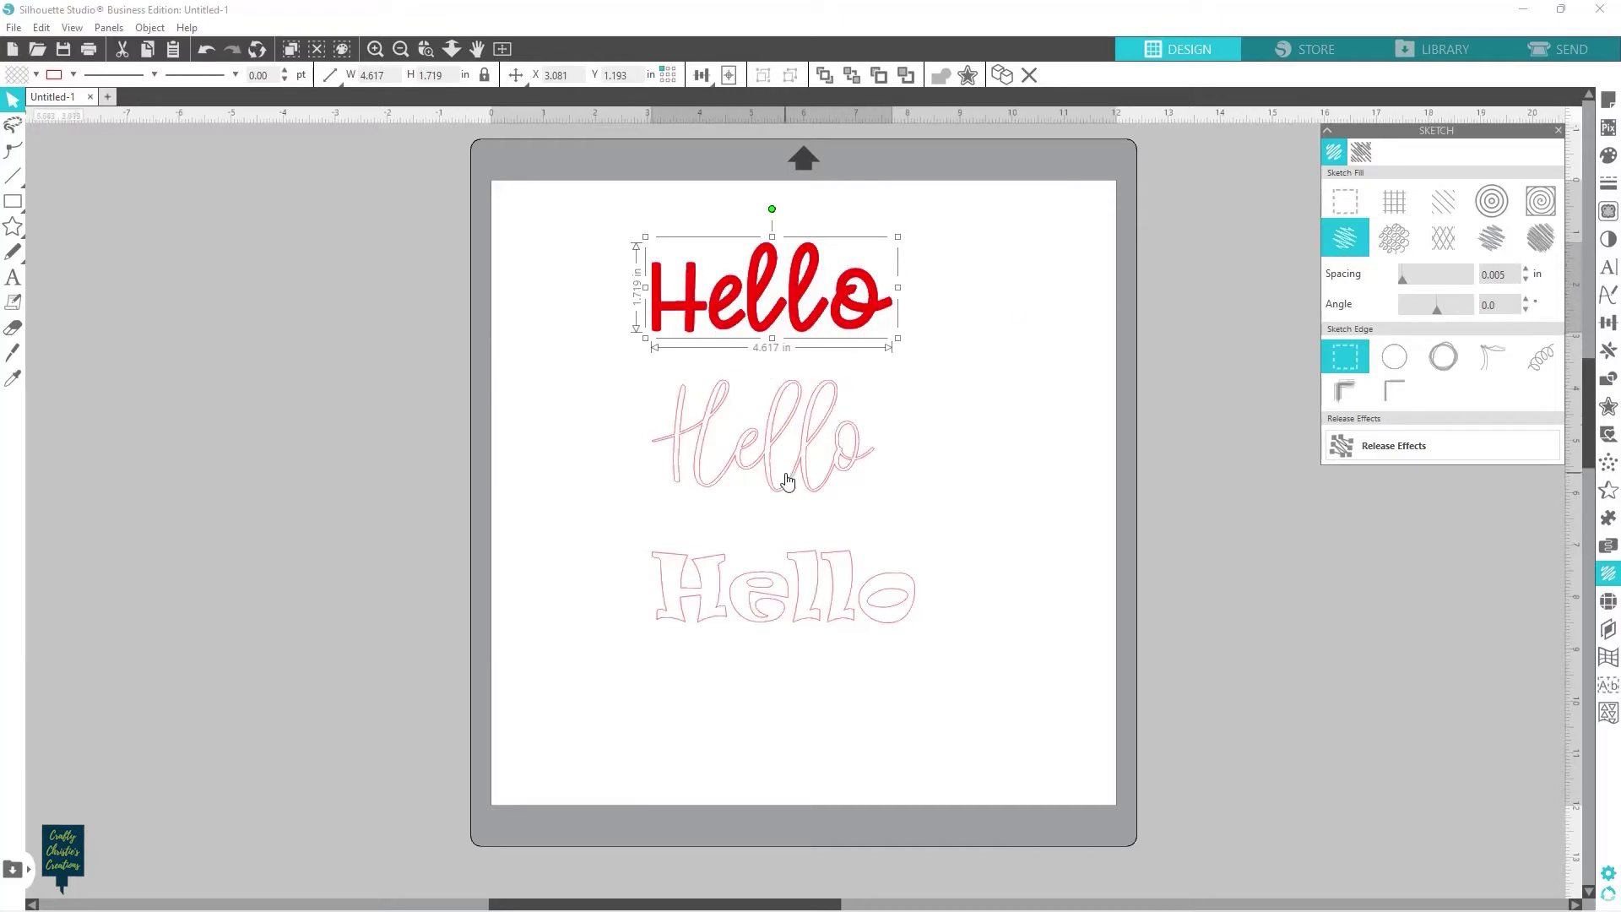
{"action": "left_click", "coordinate": [810, 457]}
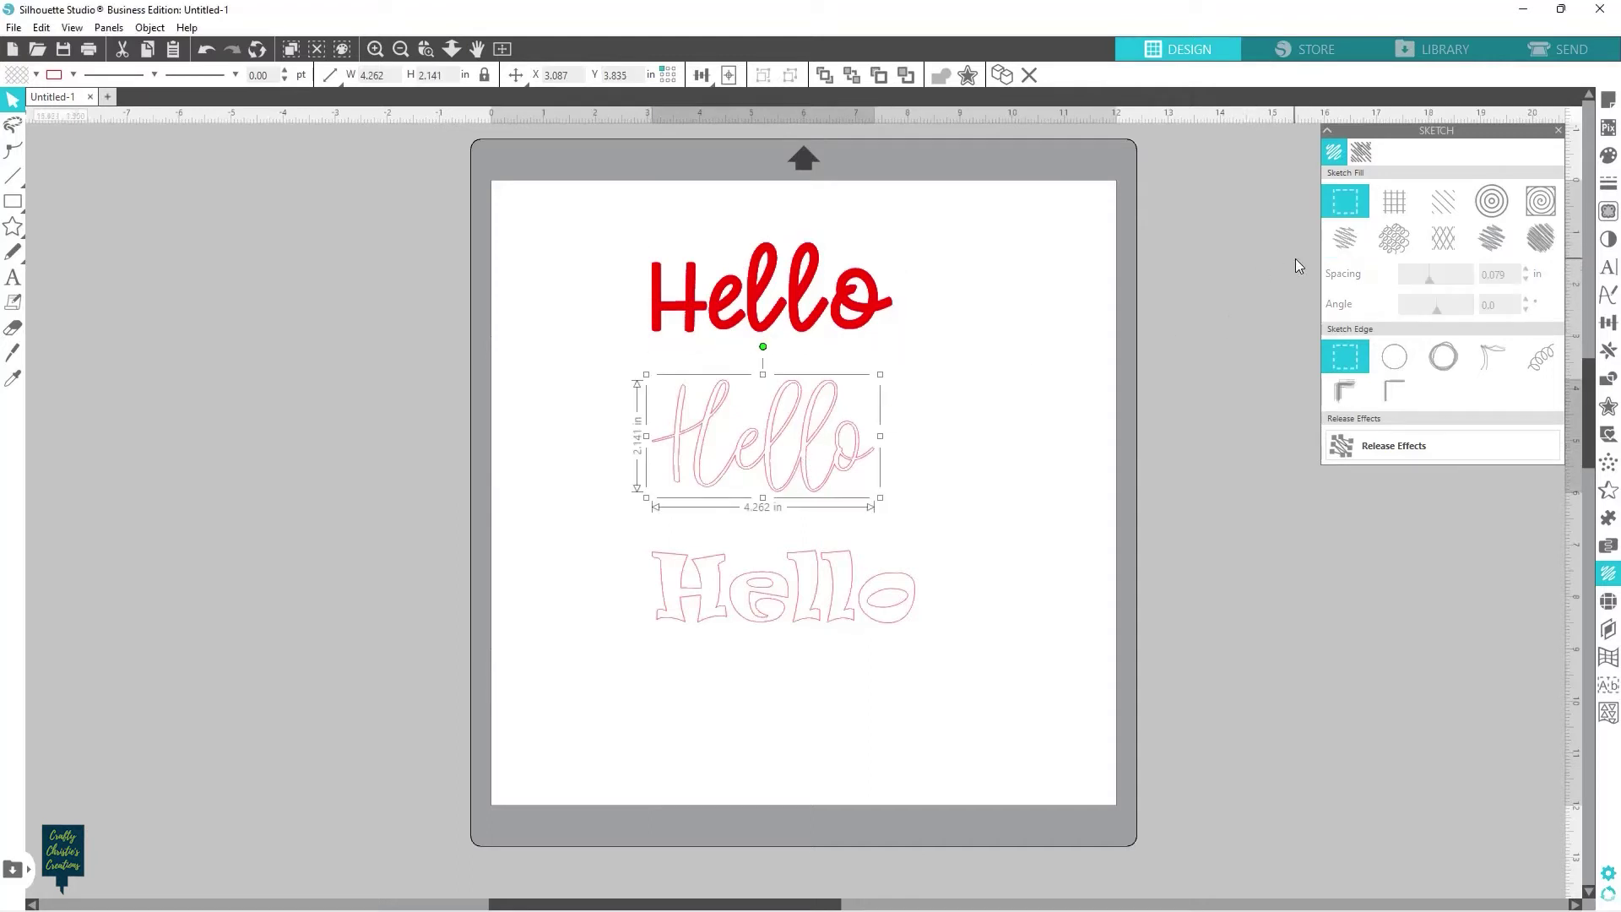
Step: Fill the script Hello with cross-hatch sketch lines tightened to about 0.010 in spacing
{"action": "left_click", "coordinate": [1441, 242]}
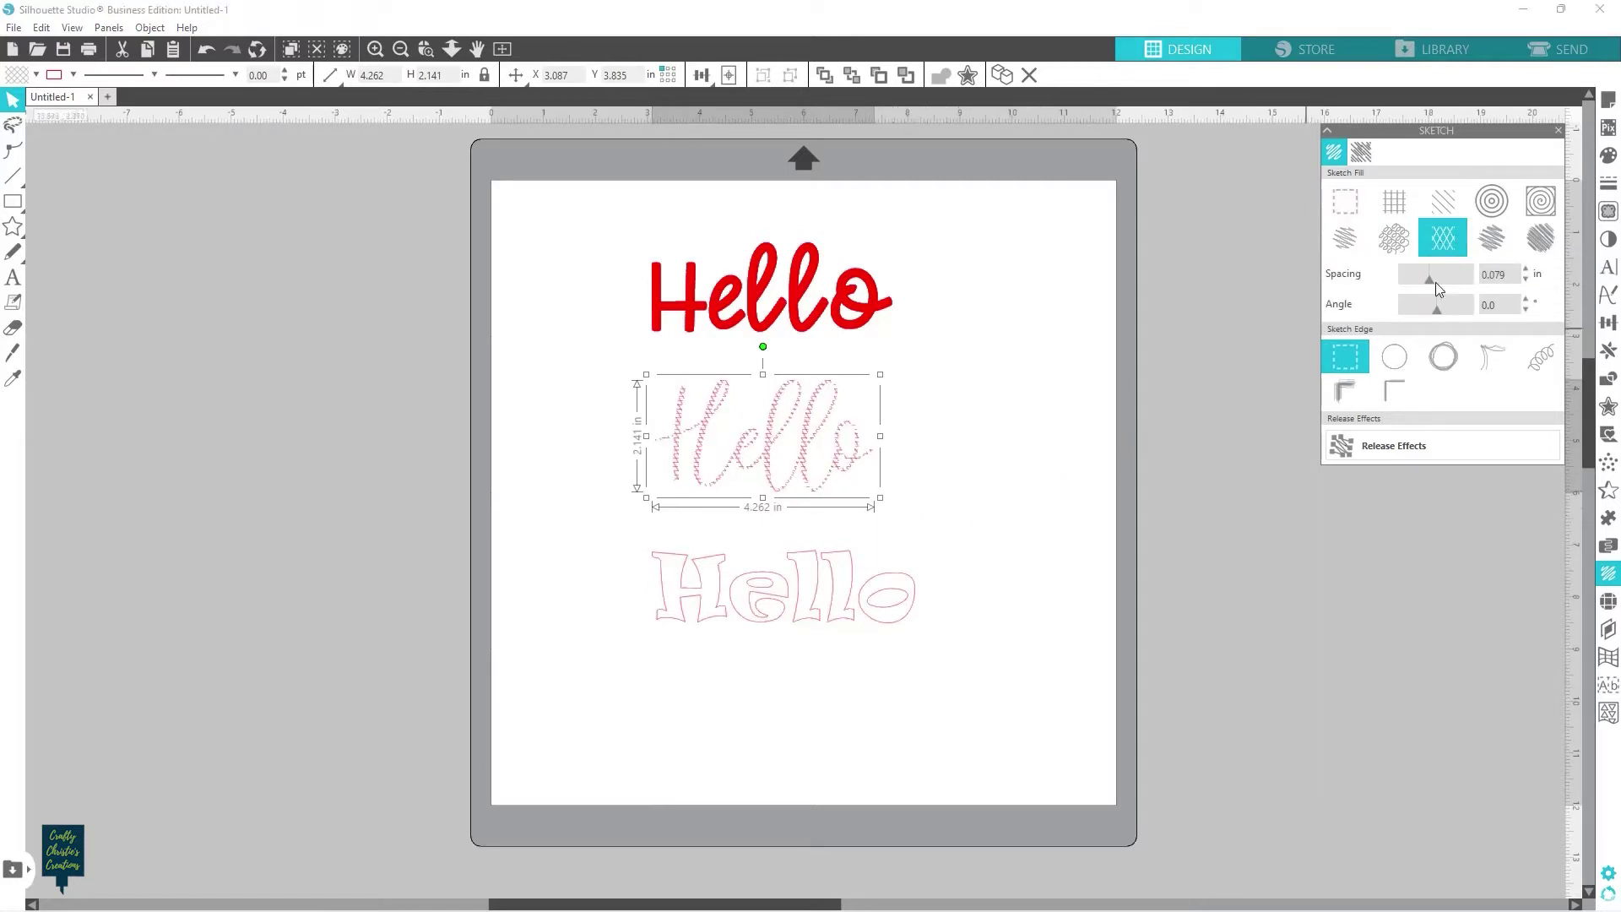
{"action": "left_click_drag", "start_coordinate": [1429, 288], "coordinate": [1412, 288]}
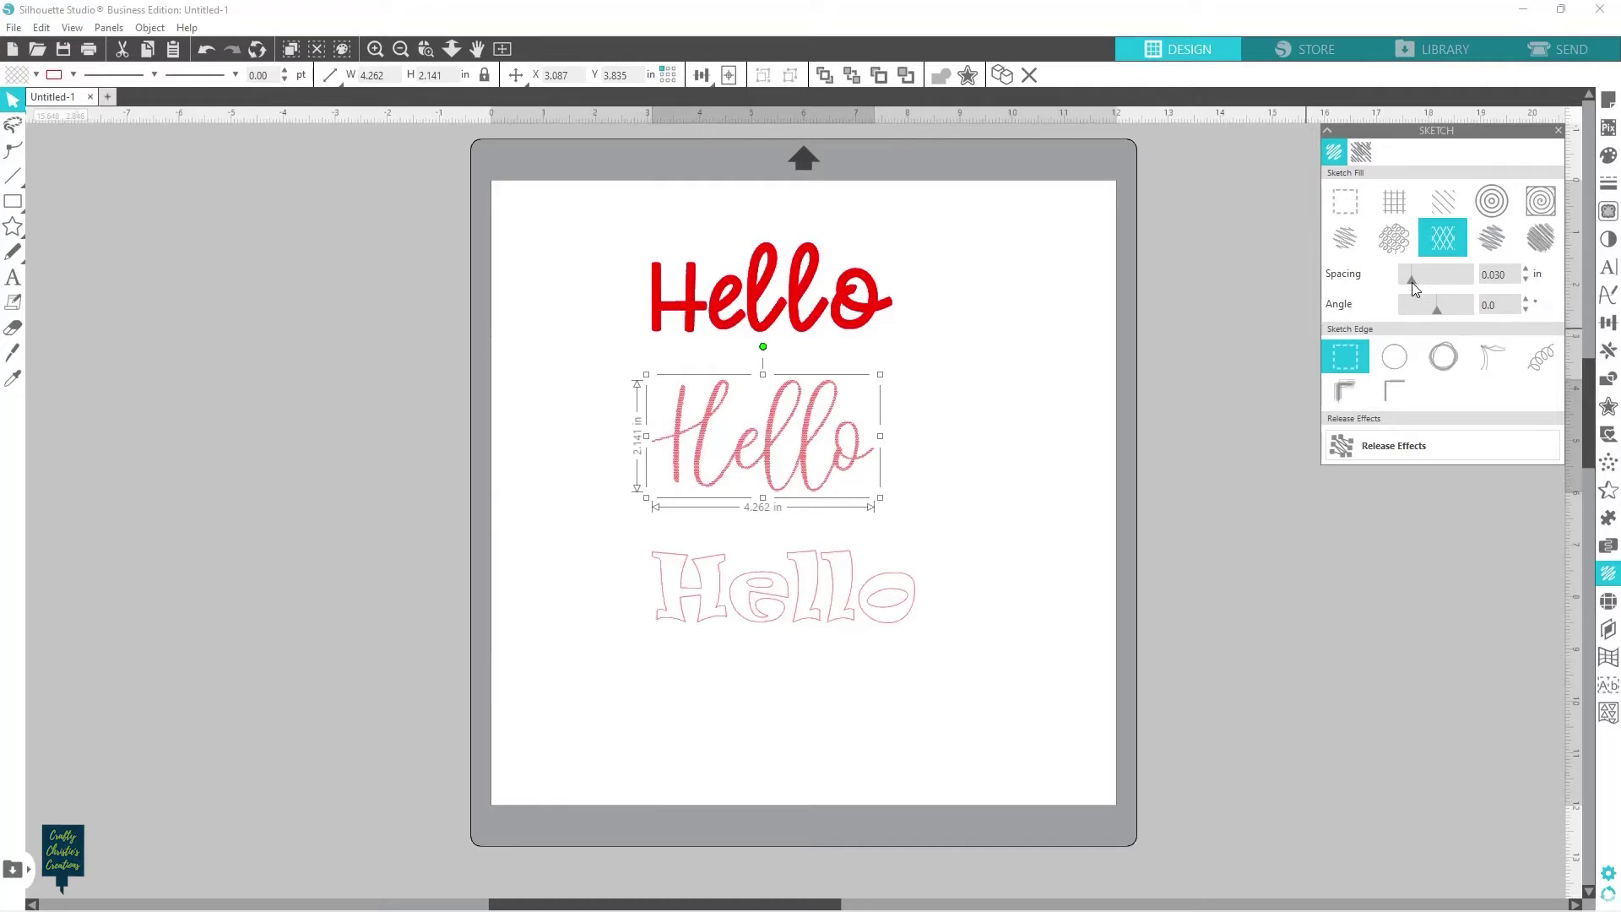
{"action": "left_click_drag", "start_coordinate": [1414, 289], "coordinate": [1404, 290]}
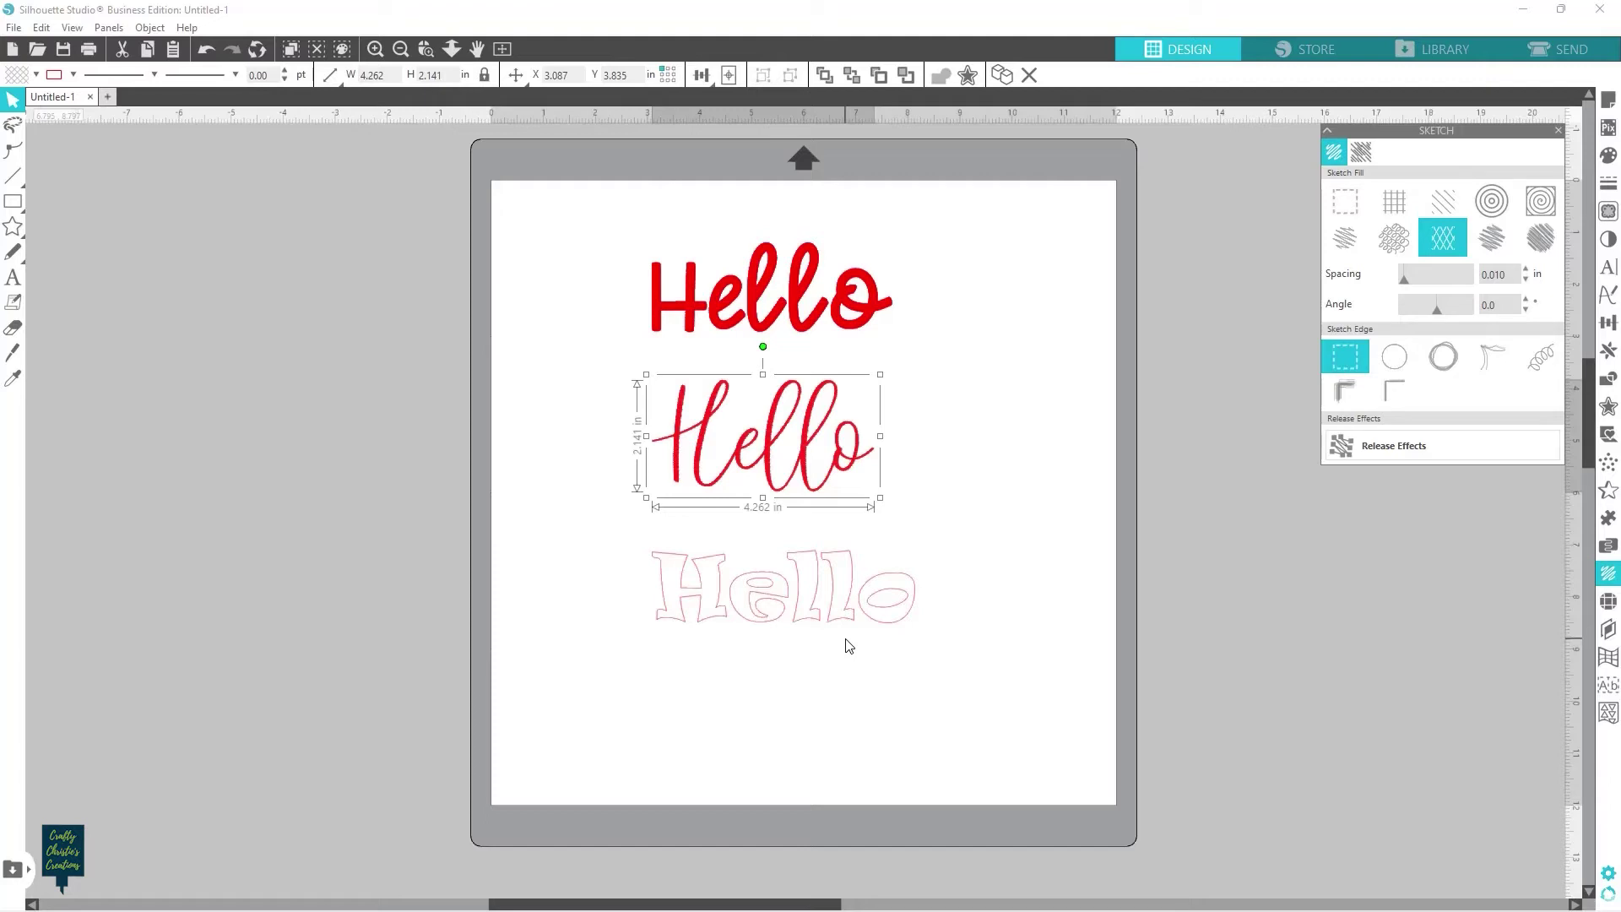
Step: Give the bottom Hello a plain sketch edge and a dense scribble fill
{"action": "left_click", "coordinate": [838, 623]}
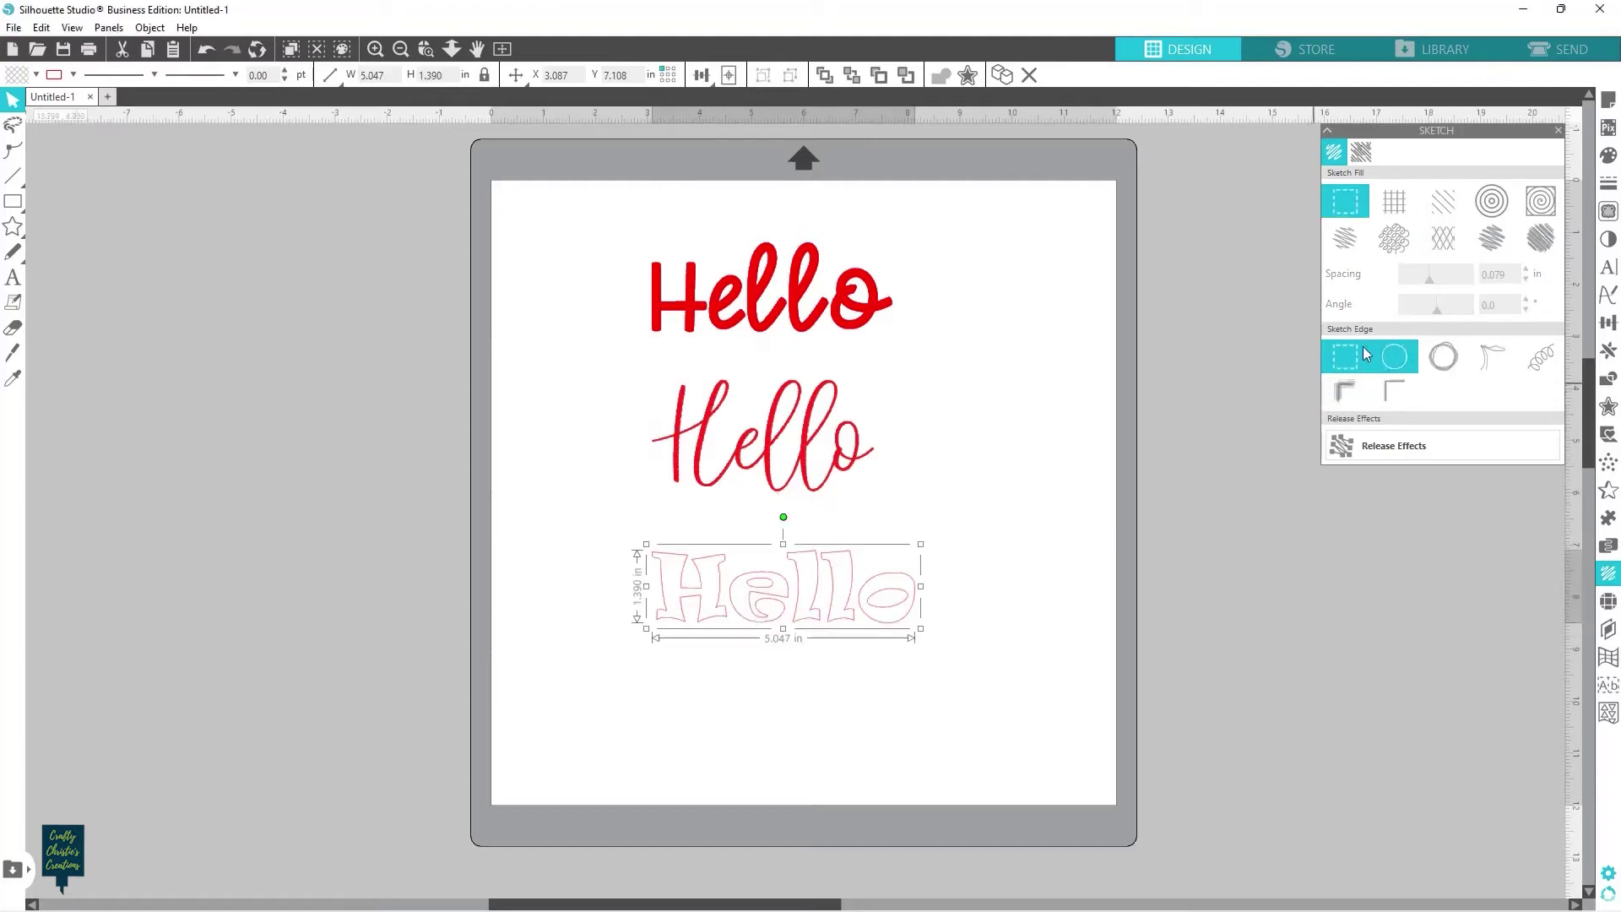
{"action": "left_click", "coordinate": [1402, 365]}
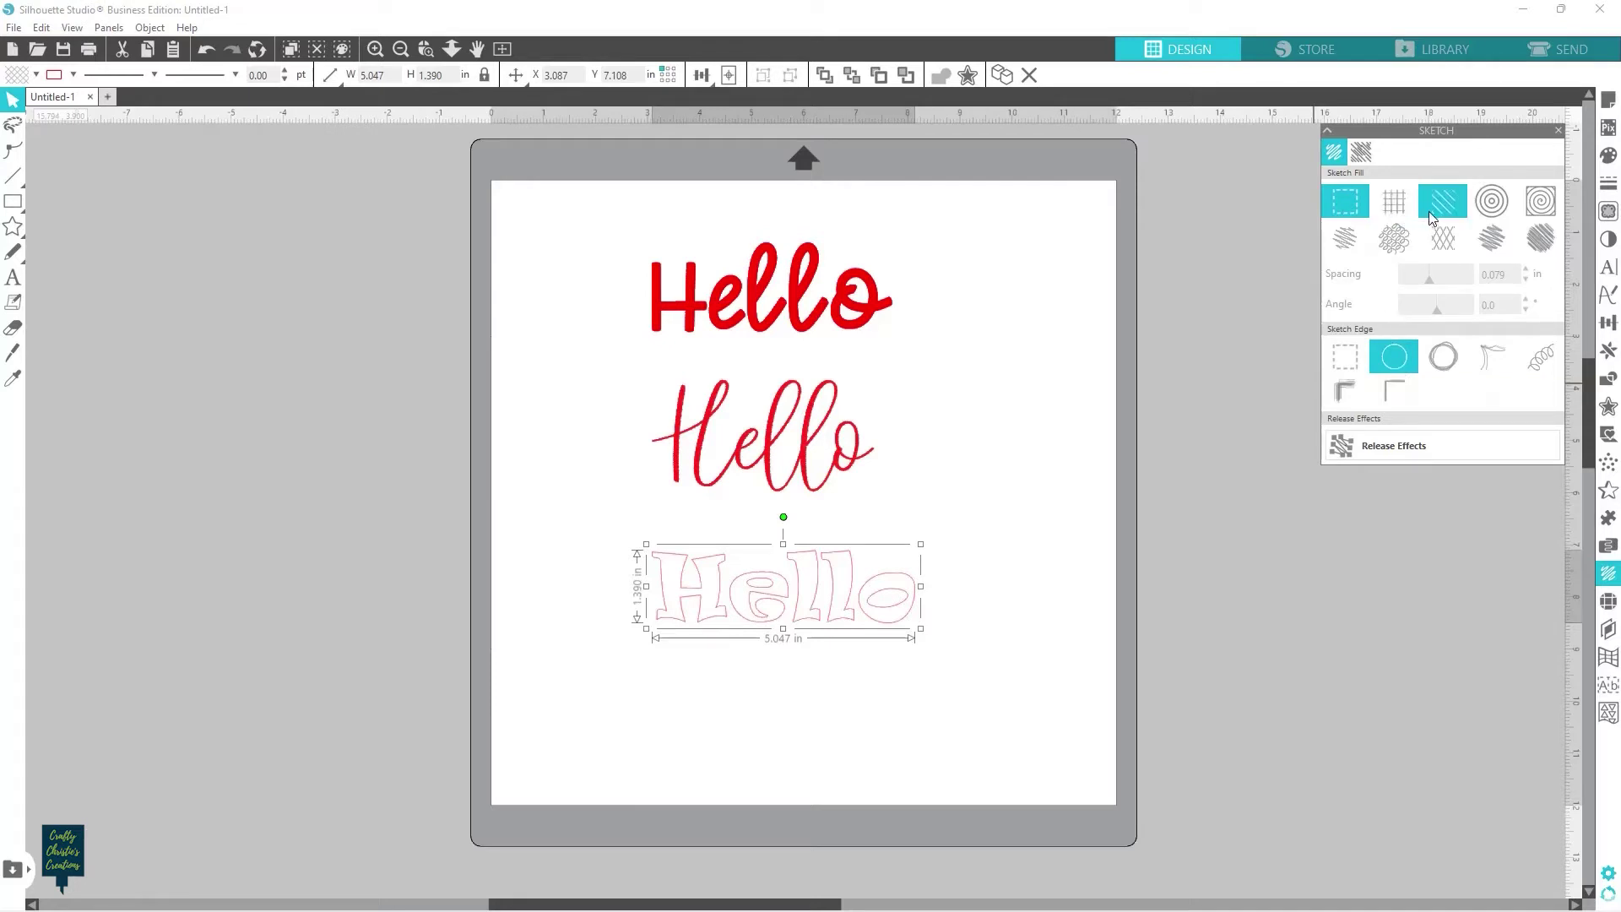
{"action": "left_click", "coordinate": [1488, 242]}
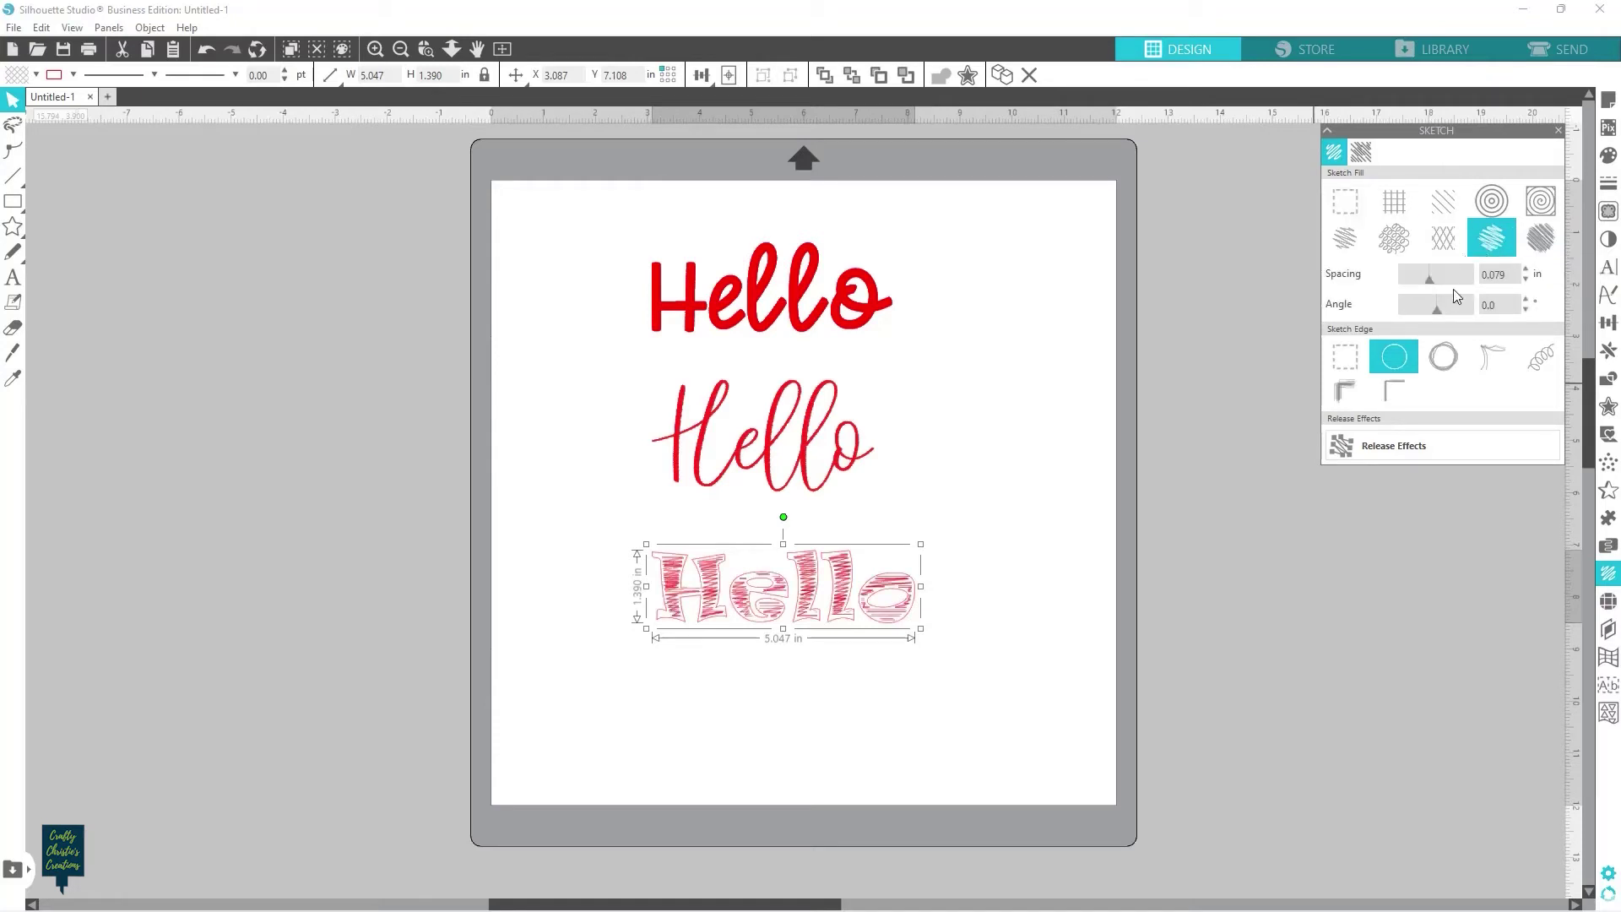
{"action": "left_click_drag", "start_coordinate": [1433, 281], "coordinate": [1402, 280]}
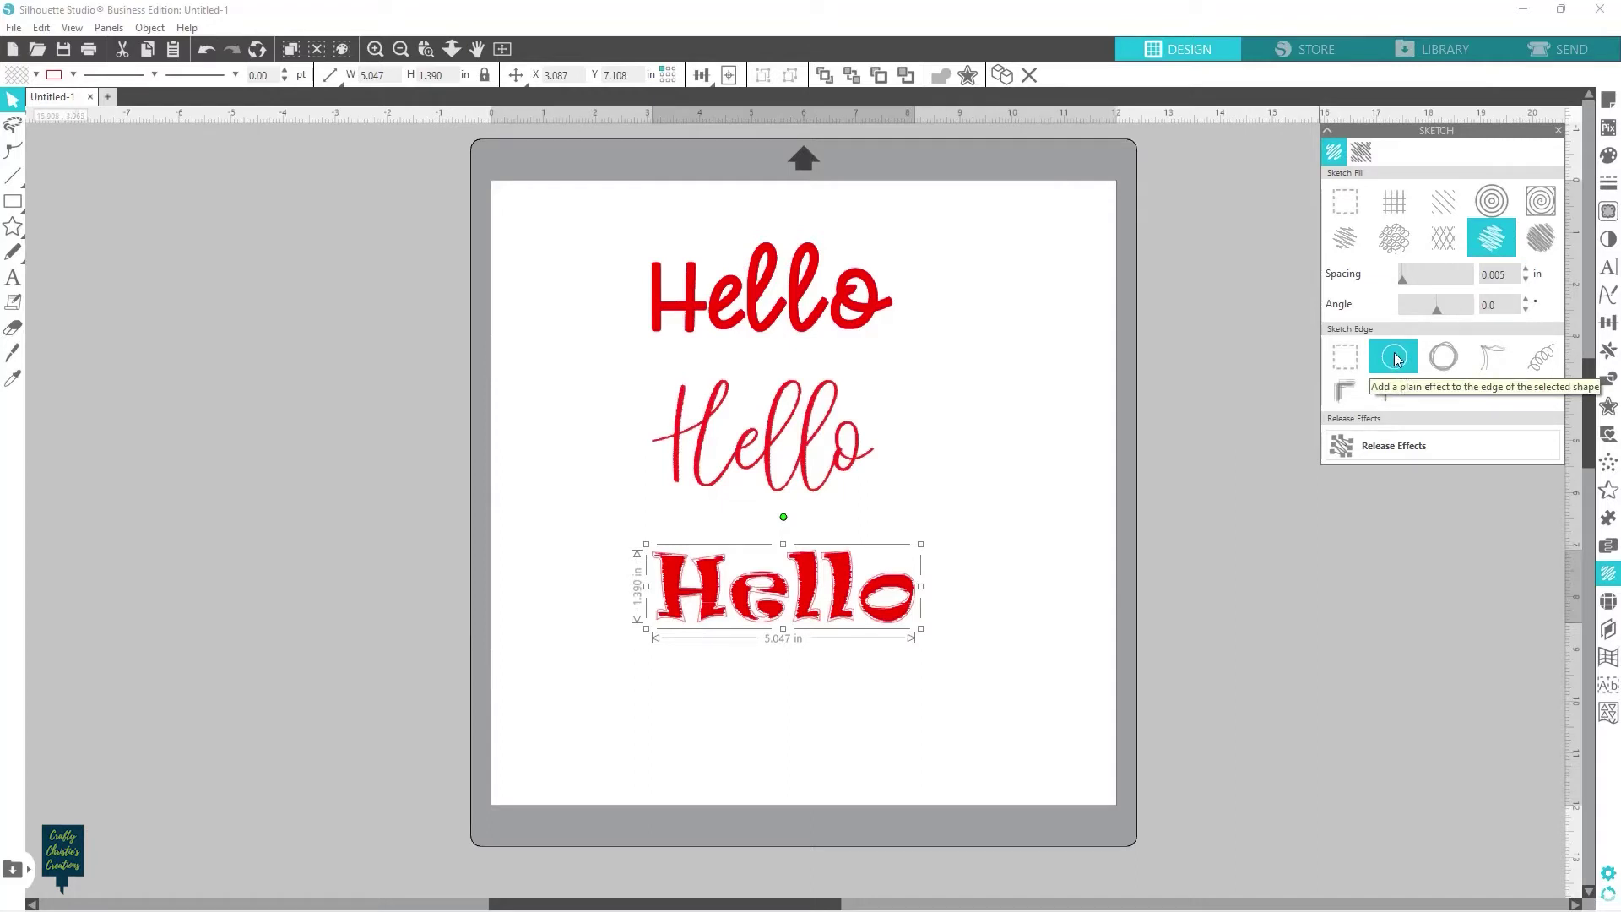
Step: Compare the double, curly and other sketch edge styles, settling on the rough sketchy edge
{"action": "left_click", "coordinate": [1446, 366]}
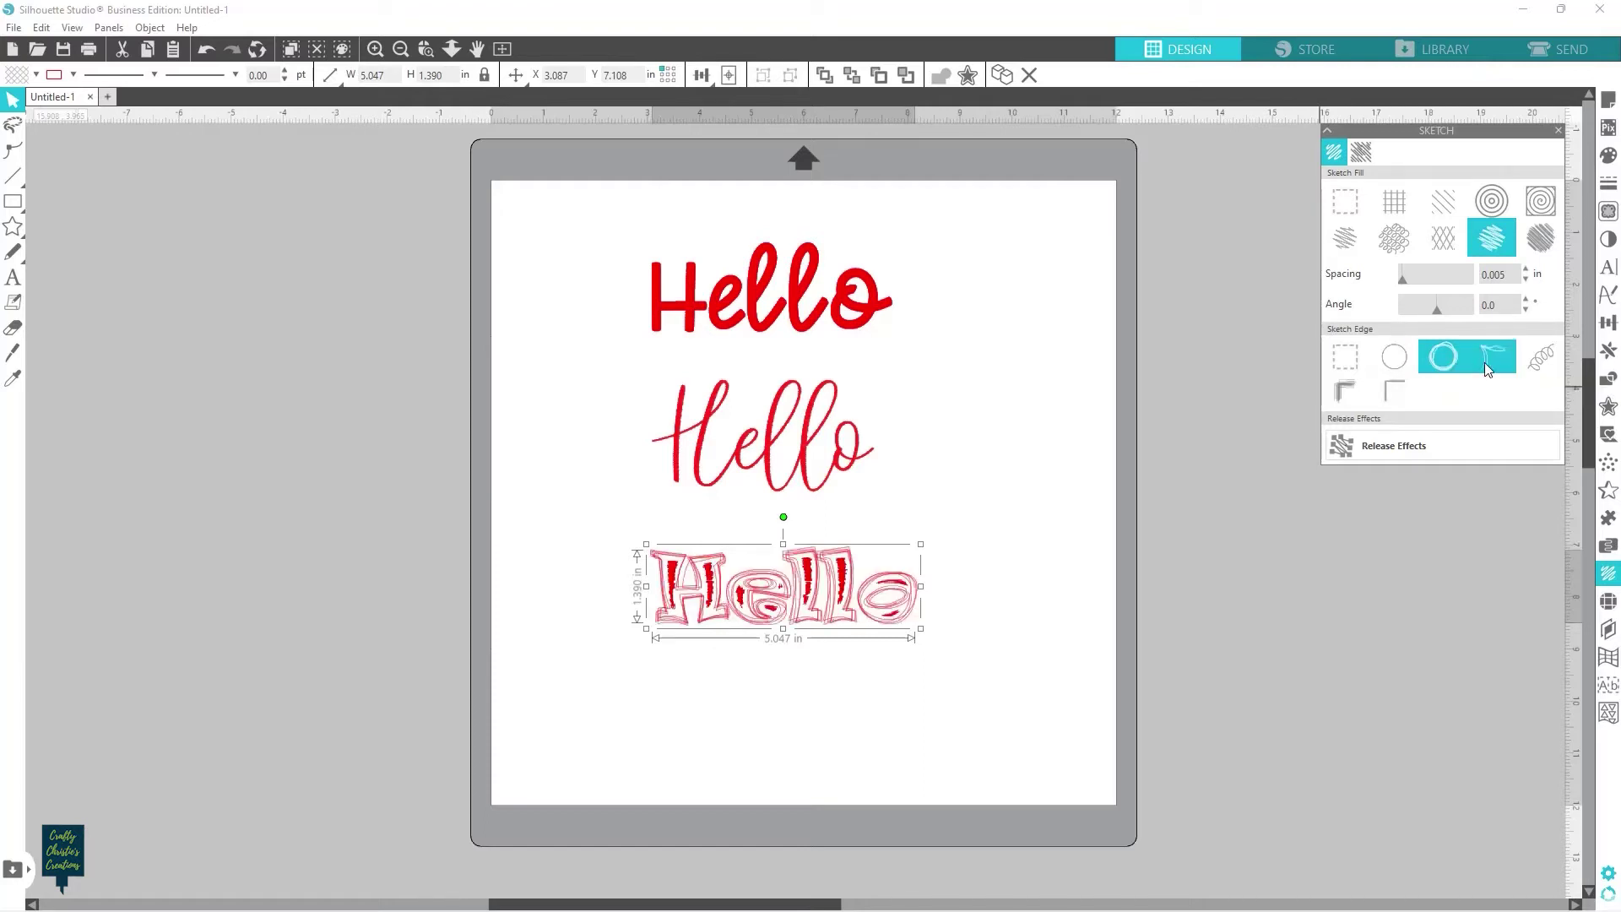
{"action": "left_click", "coordinate": [1484, 362]}
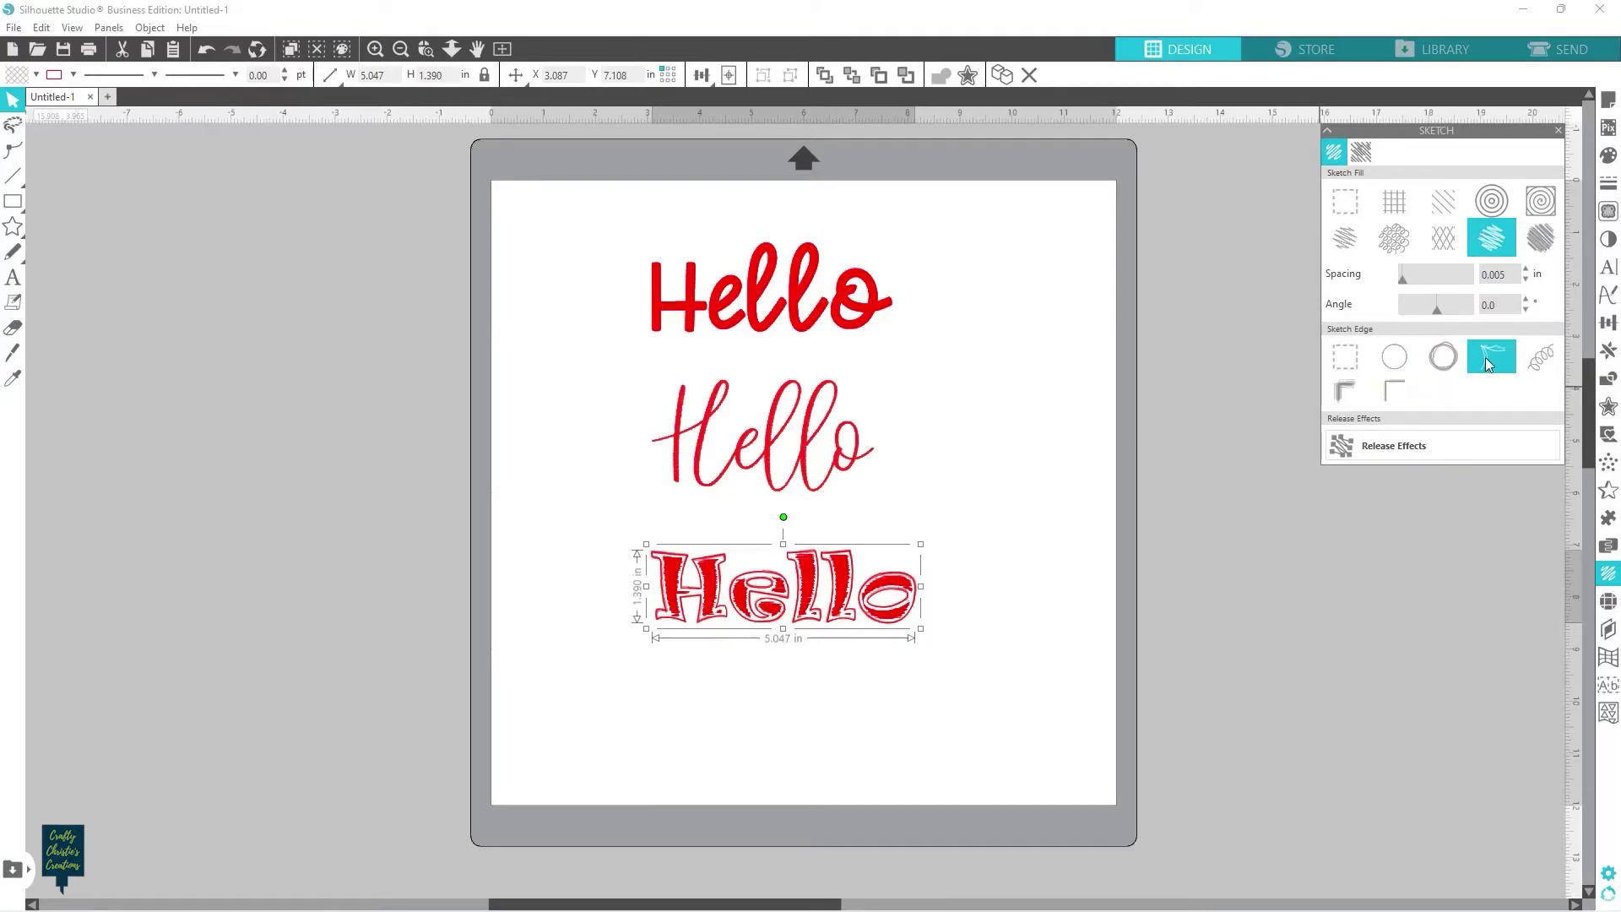
{"action": "left_click", "coordinate": [1347, 398]}
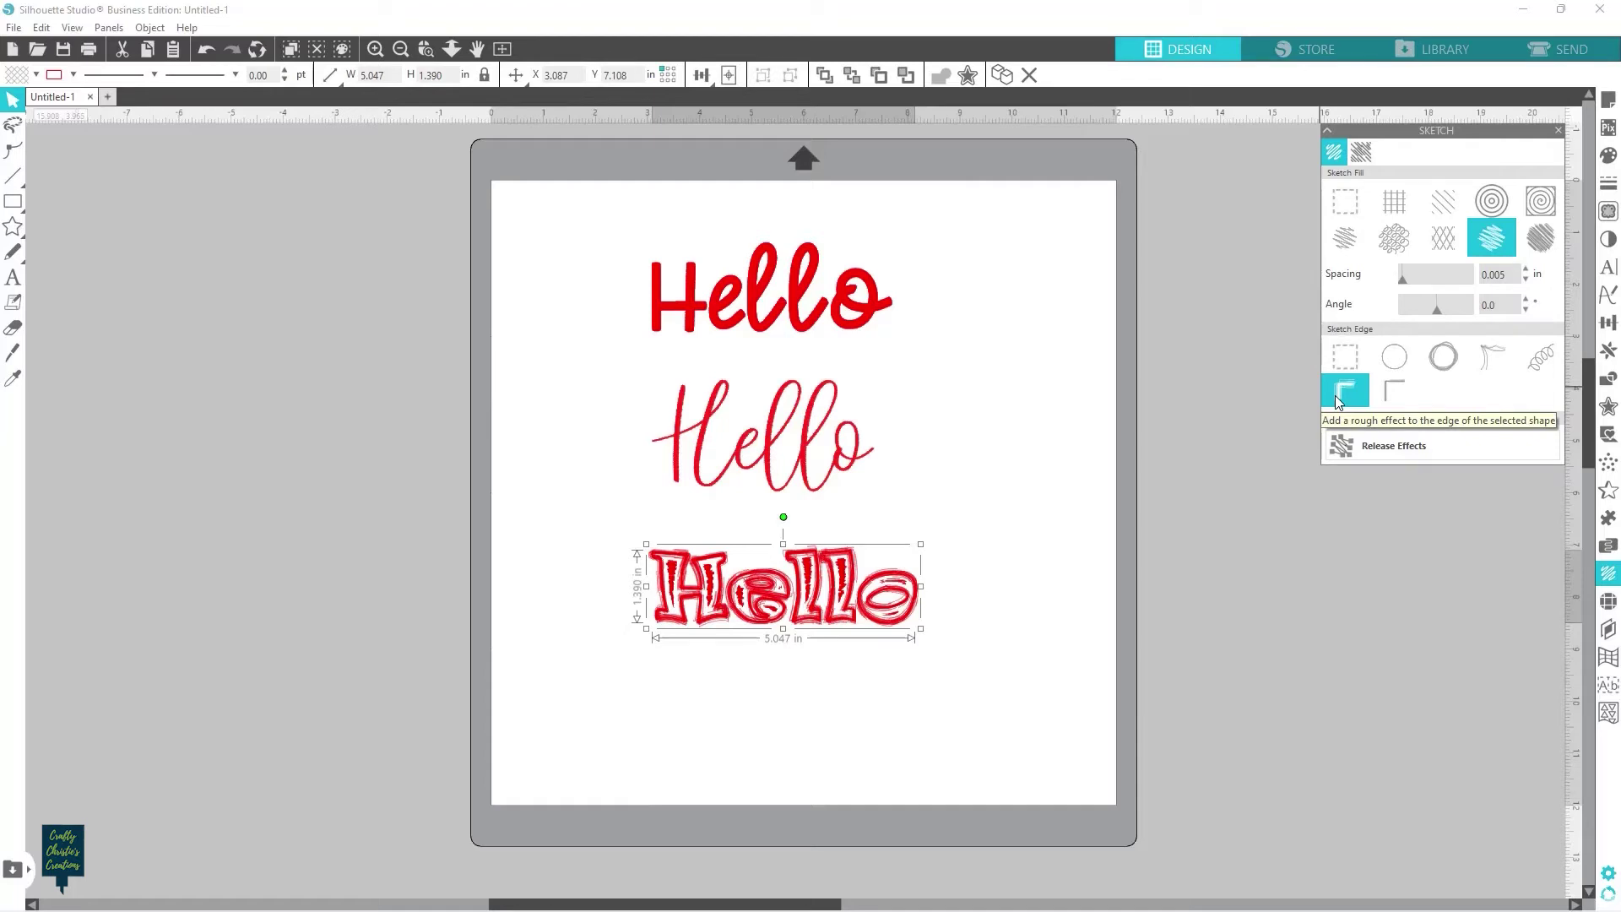
{"action": "left_click", "coordinate": [1548, 369]}
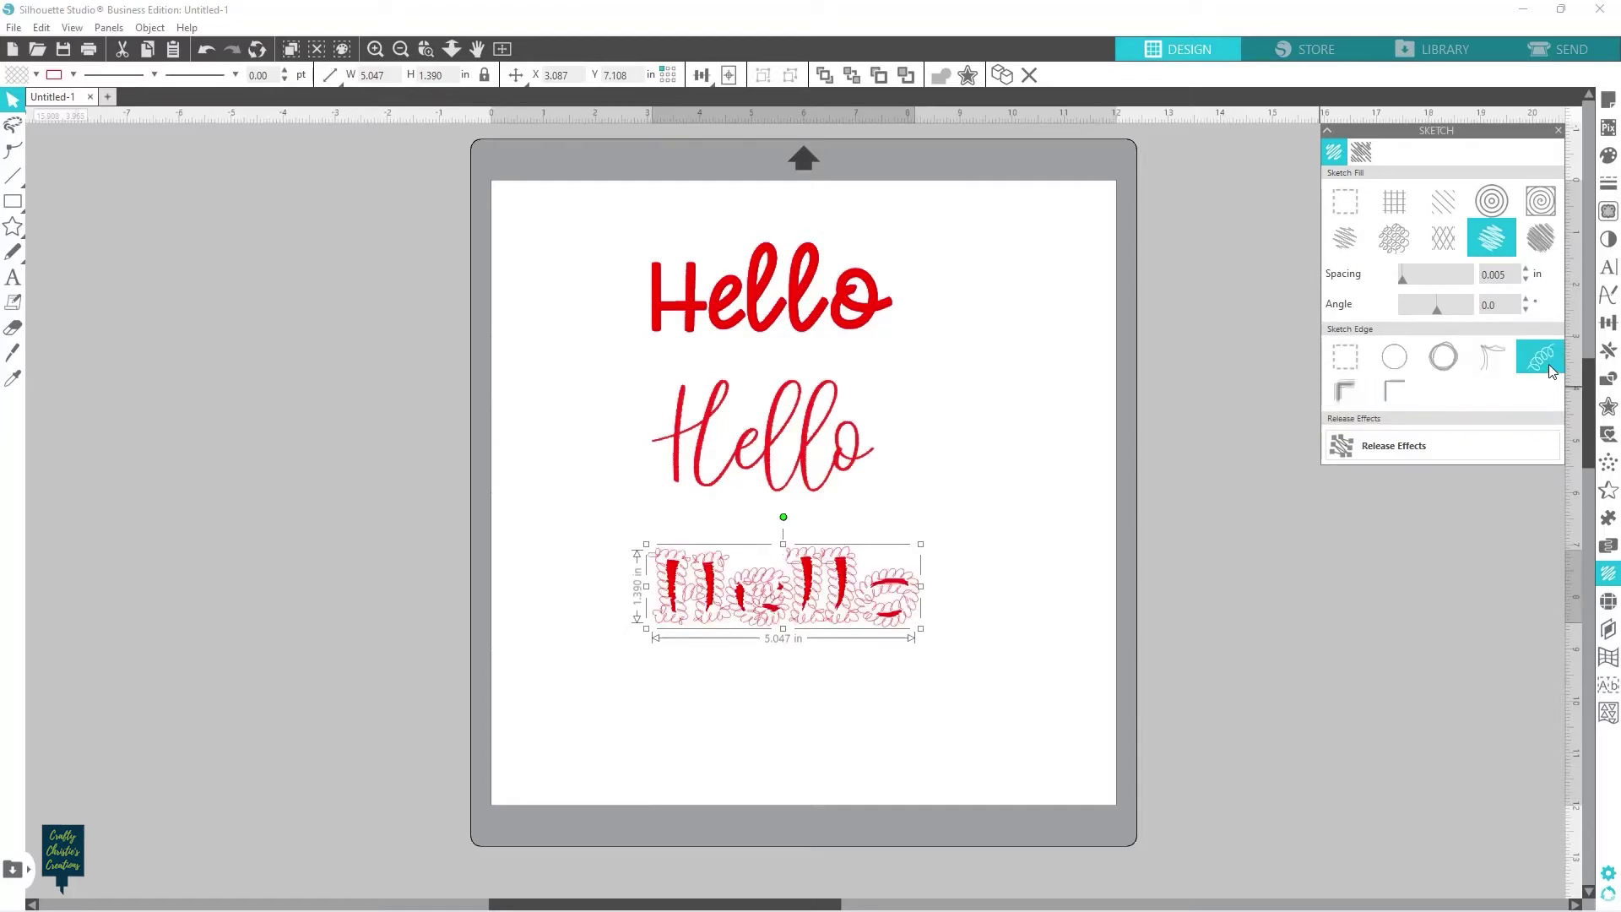
{"action": "left_click", "coordinate": [1495, 359]}
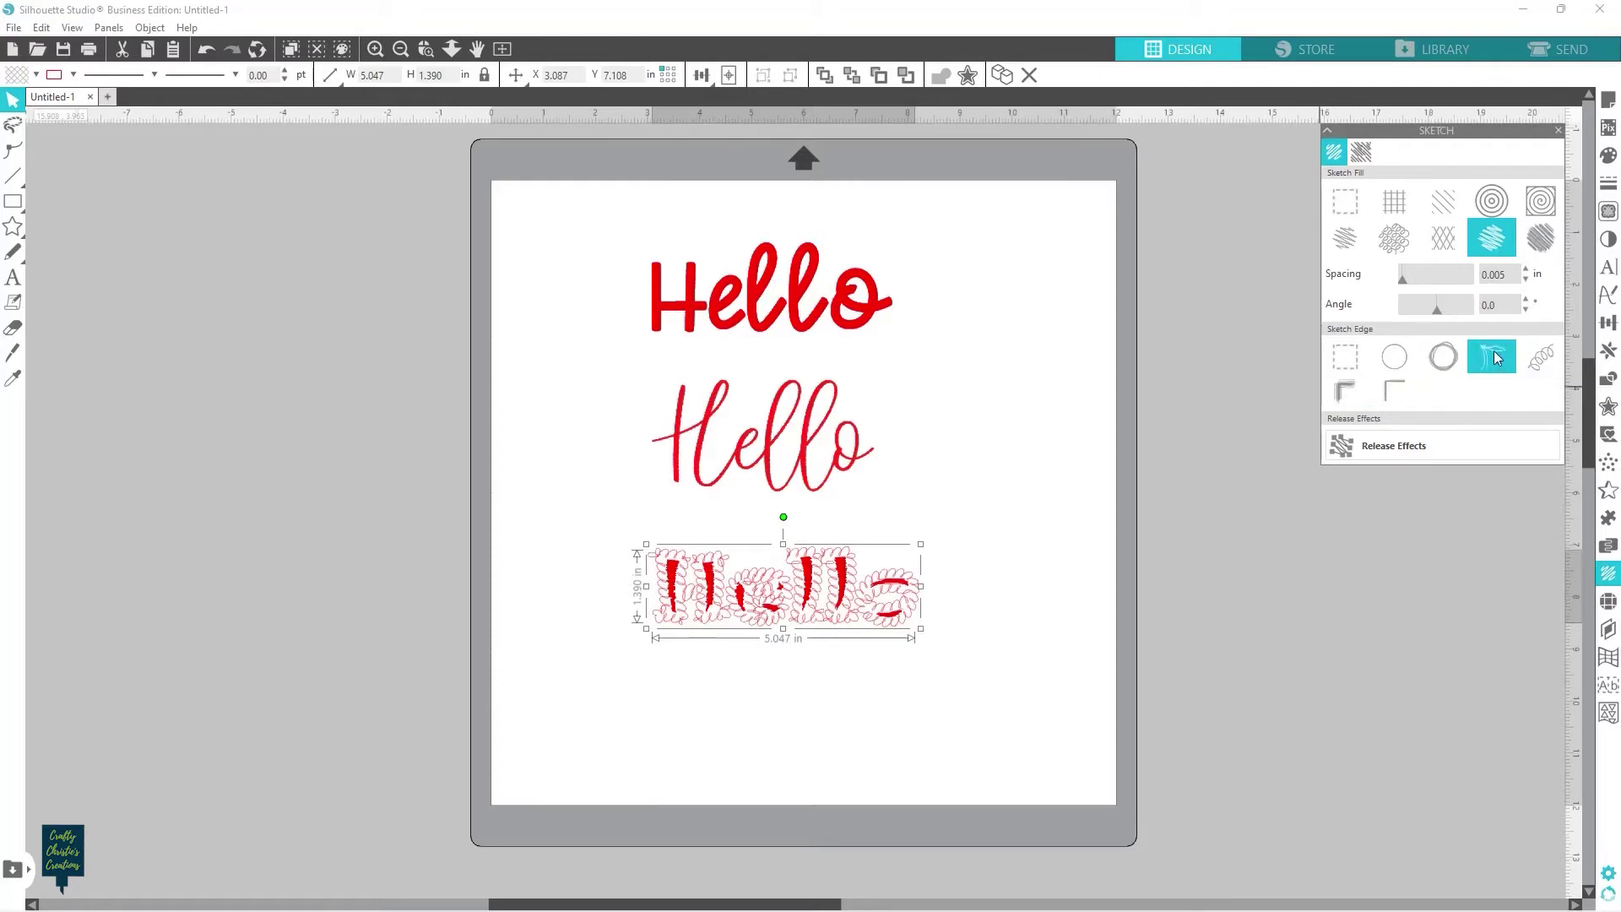
{"action": "left_click", "coordinate": [1383, 399]}
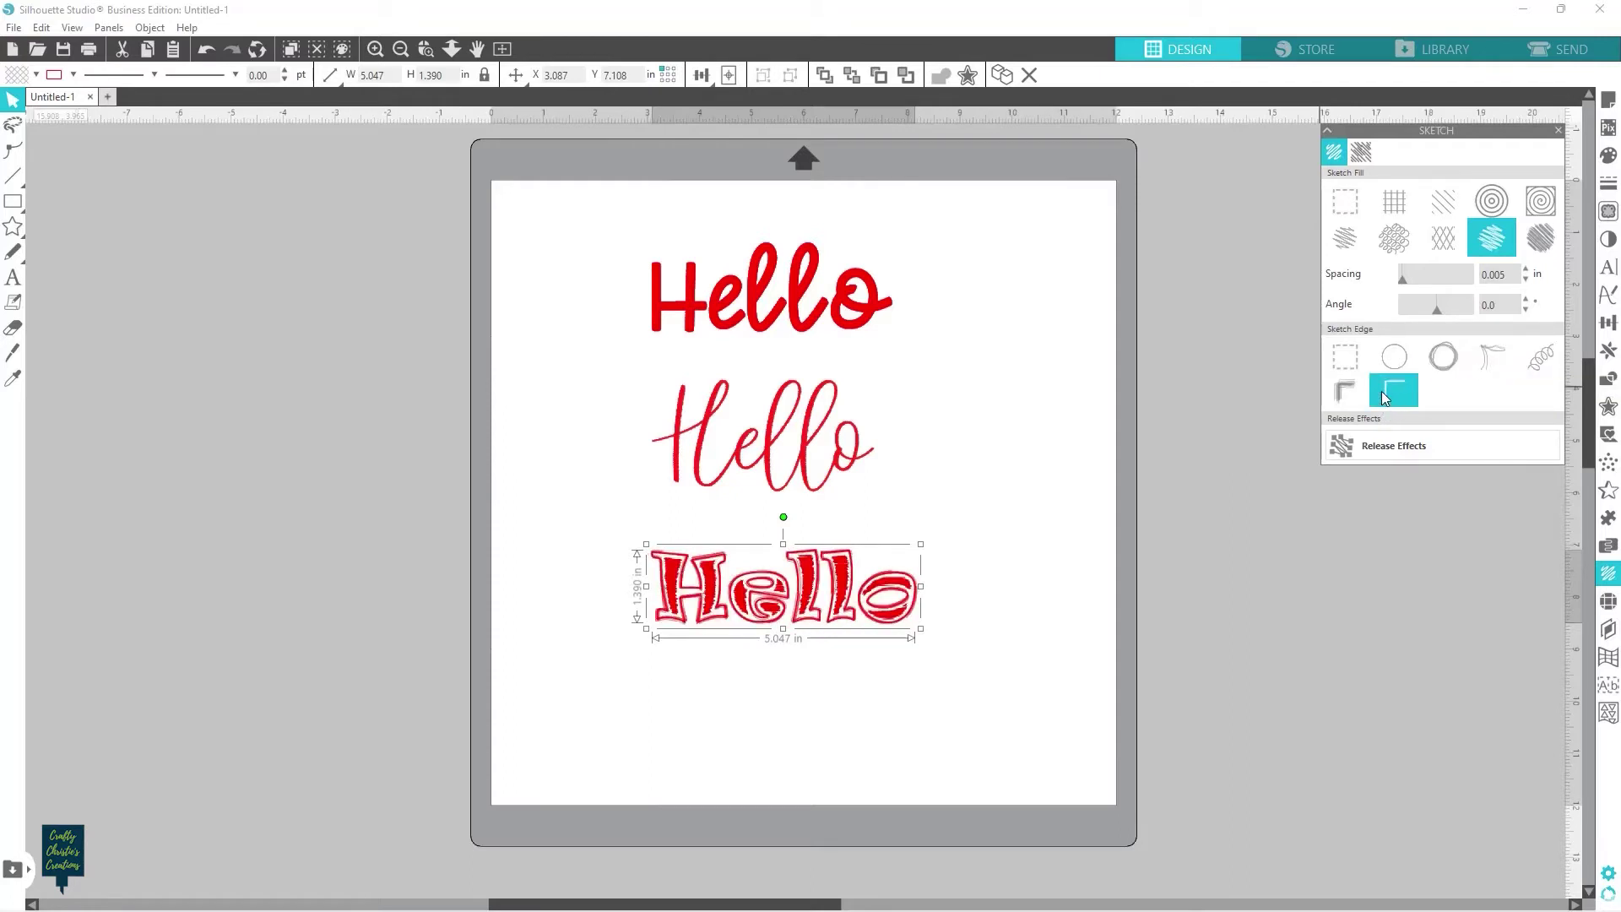
{"action": "left_click", "coordinate": [1348, 393]}
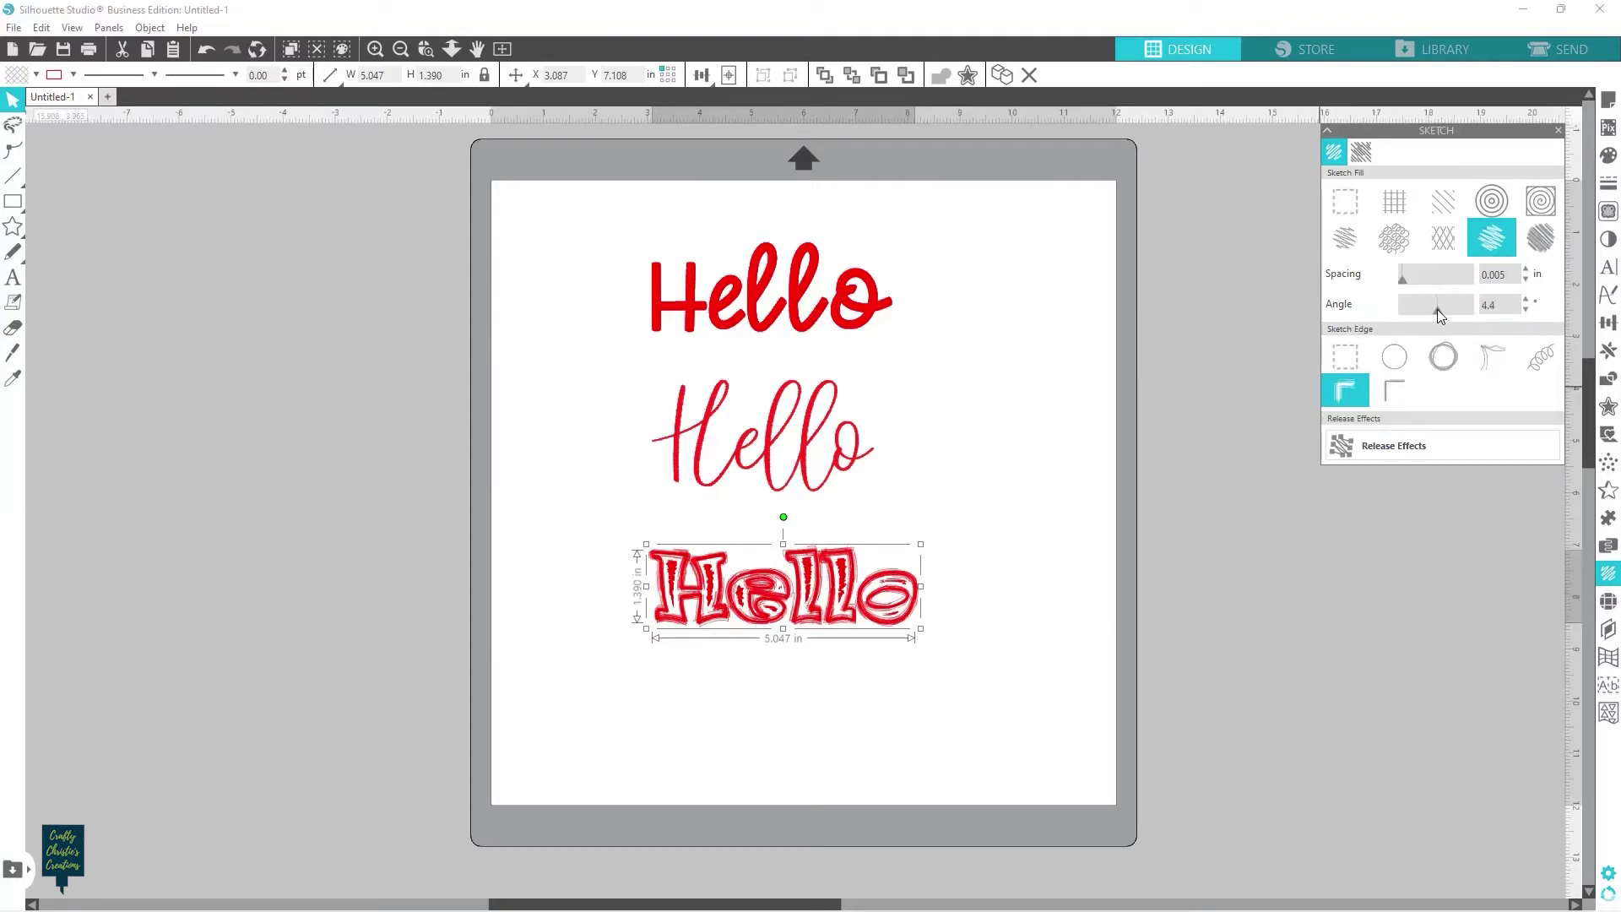
Step: Rotate the bottom Hello's sketch fill lines to a 20° angle and deselect it
{"action": "mouse_move", "coordinate": [1436, 309]}
{"action": "left_mouse_down"}
{"action": "mouse_move", "coordinate": [1394, 317]}
{"action": "mouse_move", "coordinate": [1468, 307]}
{"action": "mouse_move", "coordinate": [1443, 310]}
{"action": "mouse_move", "coordinate": [1408, 282]}
{"action": "mouse_move", "coordinate": [1452, 309]}
{"action": "mouse_move", "coordinate": [1411, 309]}
{"action": "mouse_move", "coordinate": [1443, 306]}
{"action": "mouse_move", "coordinate": [1427, 280]}
{"action": "mouse_move", "coordinate": [1397, 283]}
{"action": "left_mouse_up"}
{"action": "left_click", "coordinate": [1180, 453]}
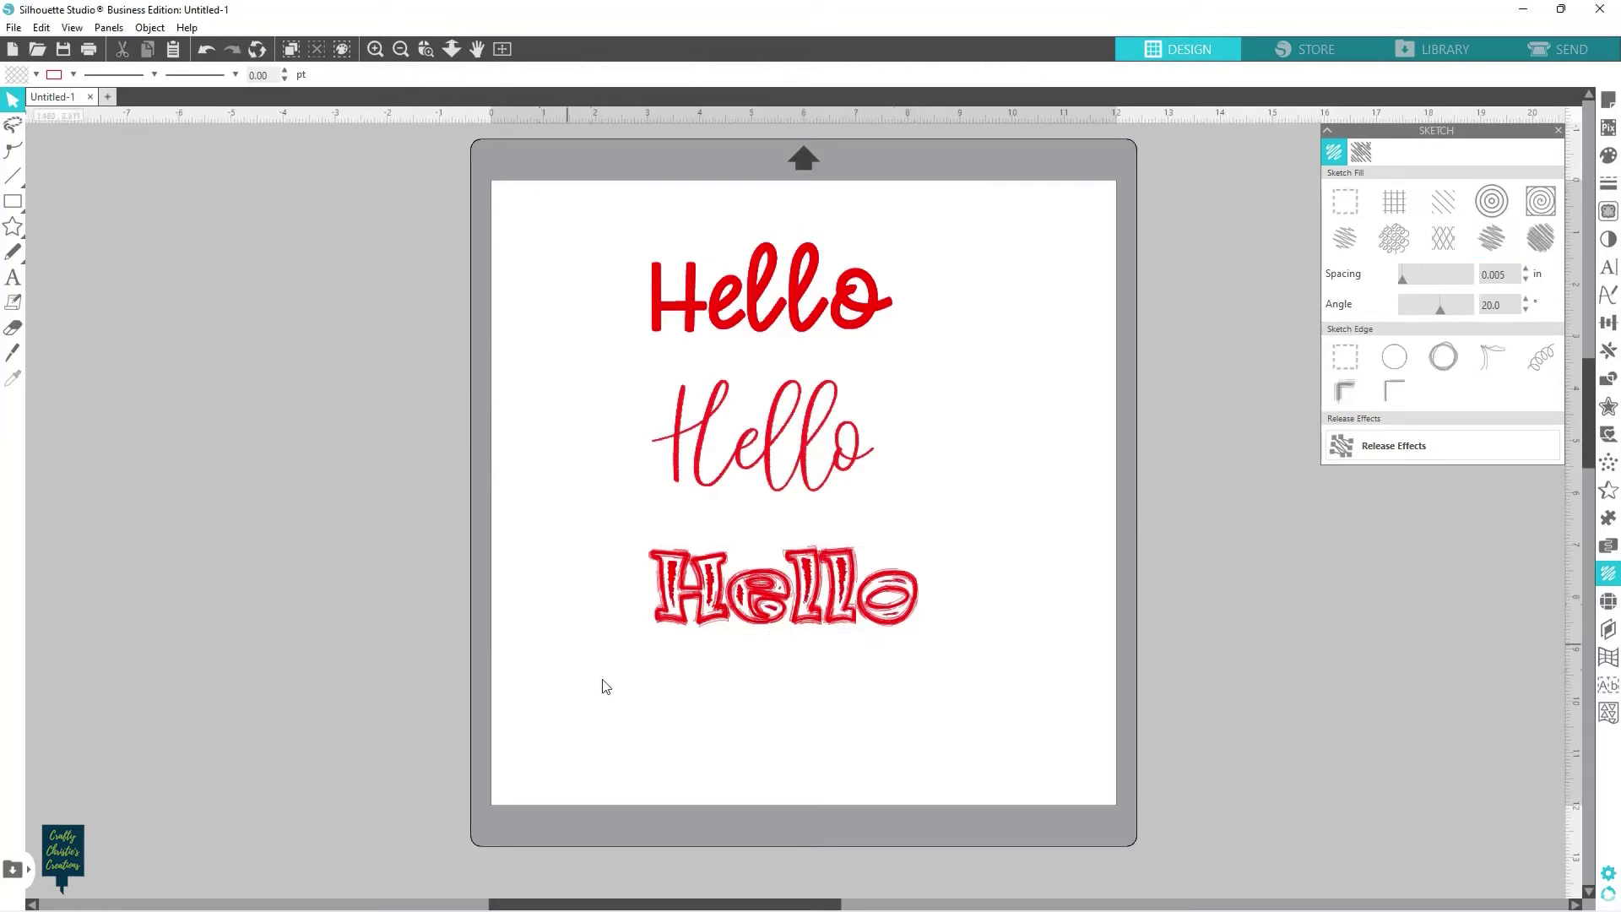
Step: Set the page media size to Letter (8.5 x 11 in)
{"action": "left_click", "coordinate": [1559, 131]}
{"action": "left_click", "coordinate": [1608, 101]}
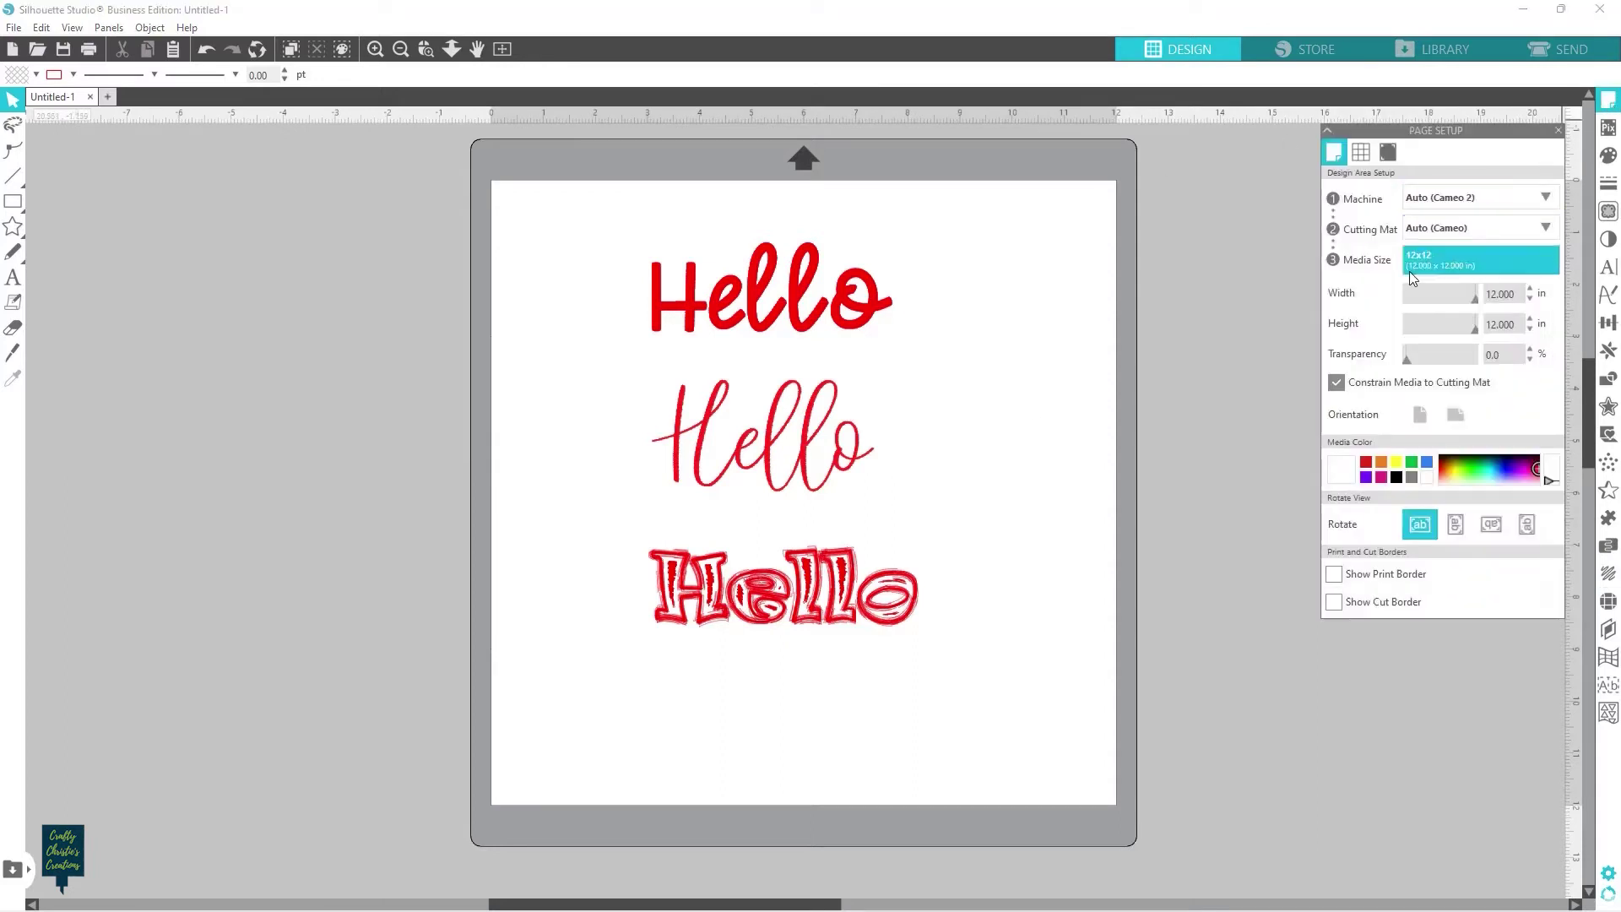
{"action": "left_click", "coordinate": [1436, 255]}
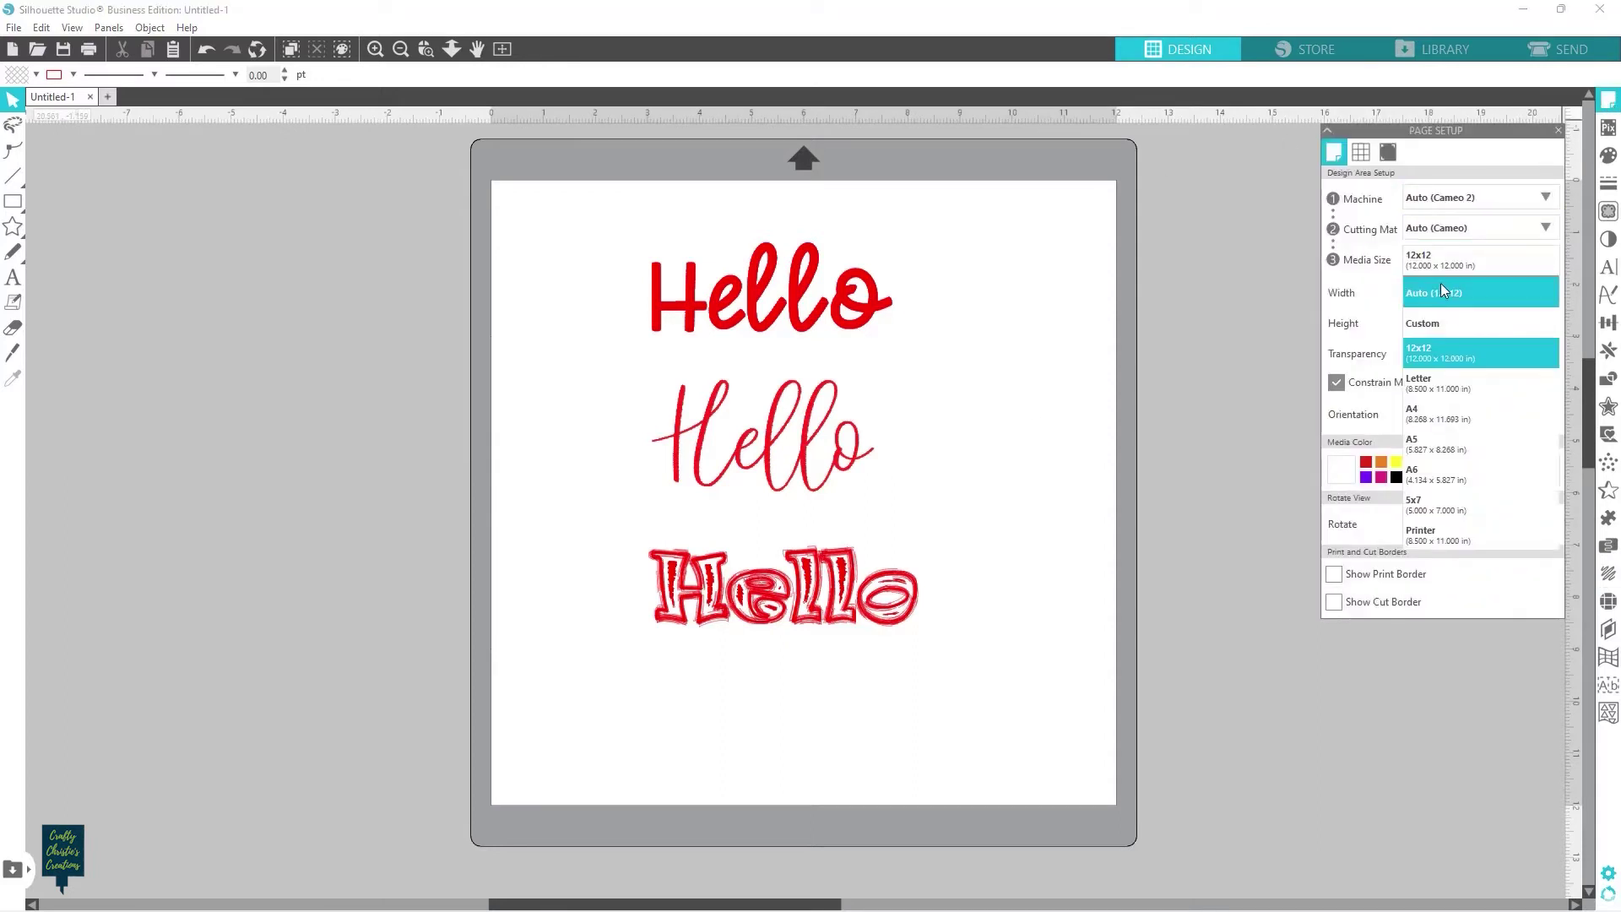
{"action": "left_click", "coordinate": [1450, 383]}
Step: Marquee-select the three Hellos and move them onto the Letter page
{"action": "scroll", "coordinate": [656, 240], "scroll_direction": "down", "scroll_amount": 2}
{"action": "left_click_drag", "start_coordinate": [693, 165], "coordinate": [999, 629]}
{"action": "left_click_drag", "start_coordinate": [946, 568], "coordinate": [868, 582]}
{"action": "scroll", "coordinate": [845, 544], "scroll_direction": "up", "scroll_amount": 1}
{"action": "left_click", "coordinate": [1133, 579]}
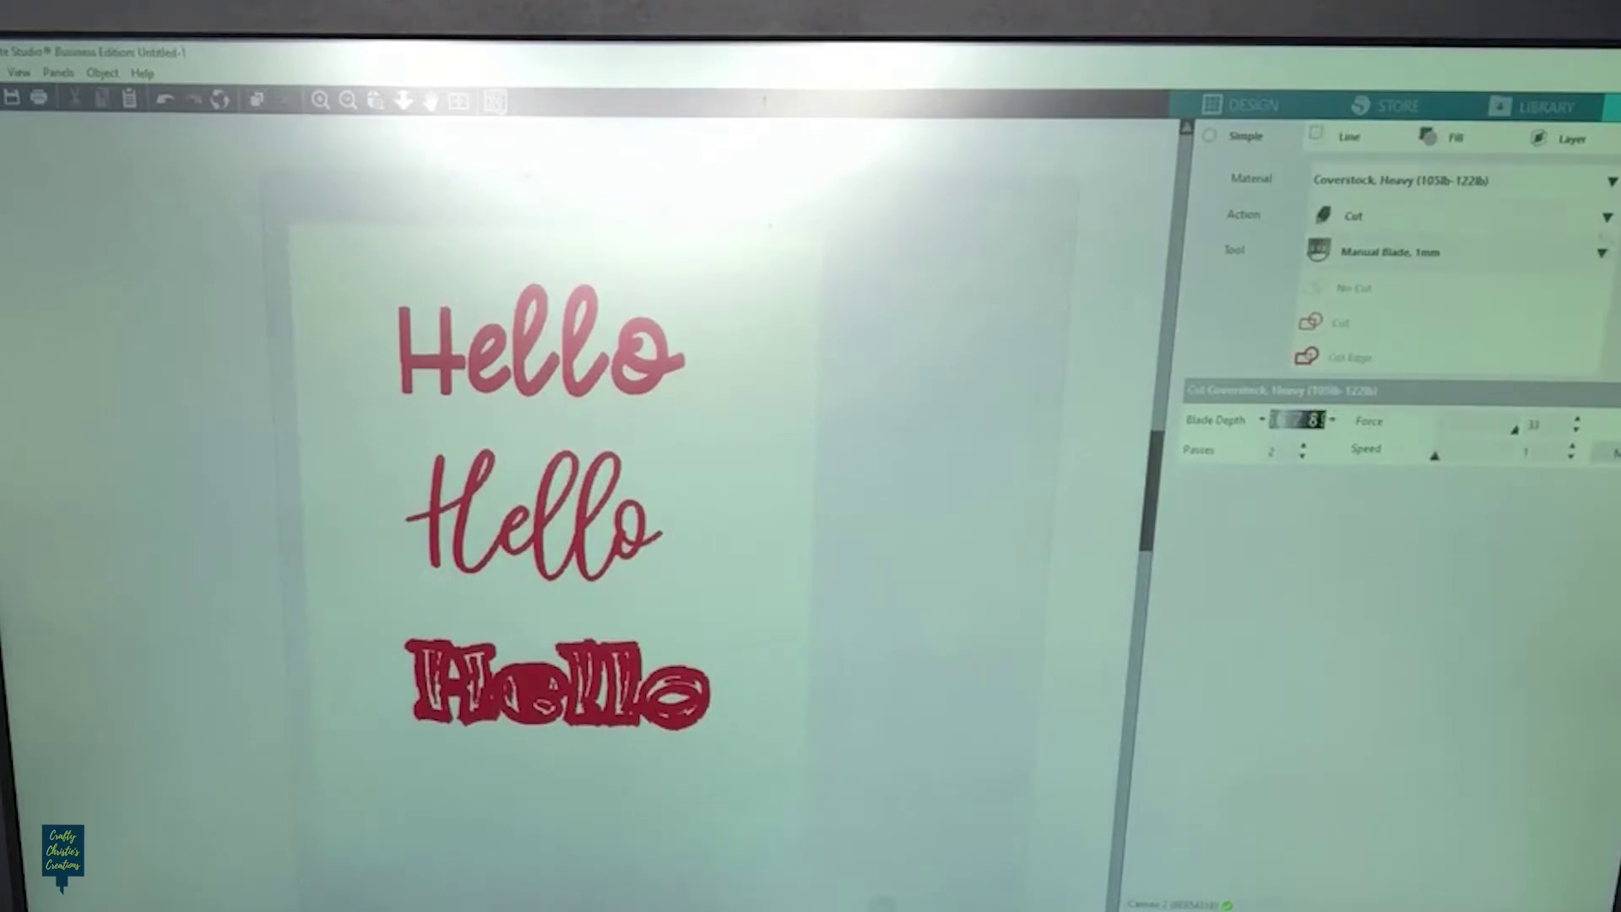
Step: Set the action to Sketch with the Pen tool, choose plain Sketch for the Hellos, and send the job
{"action": "left_click", "coordinate": [1604, 219]}
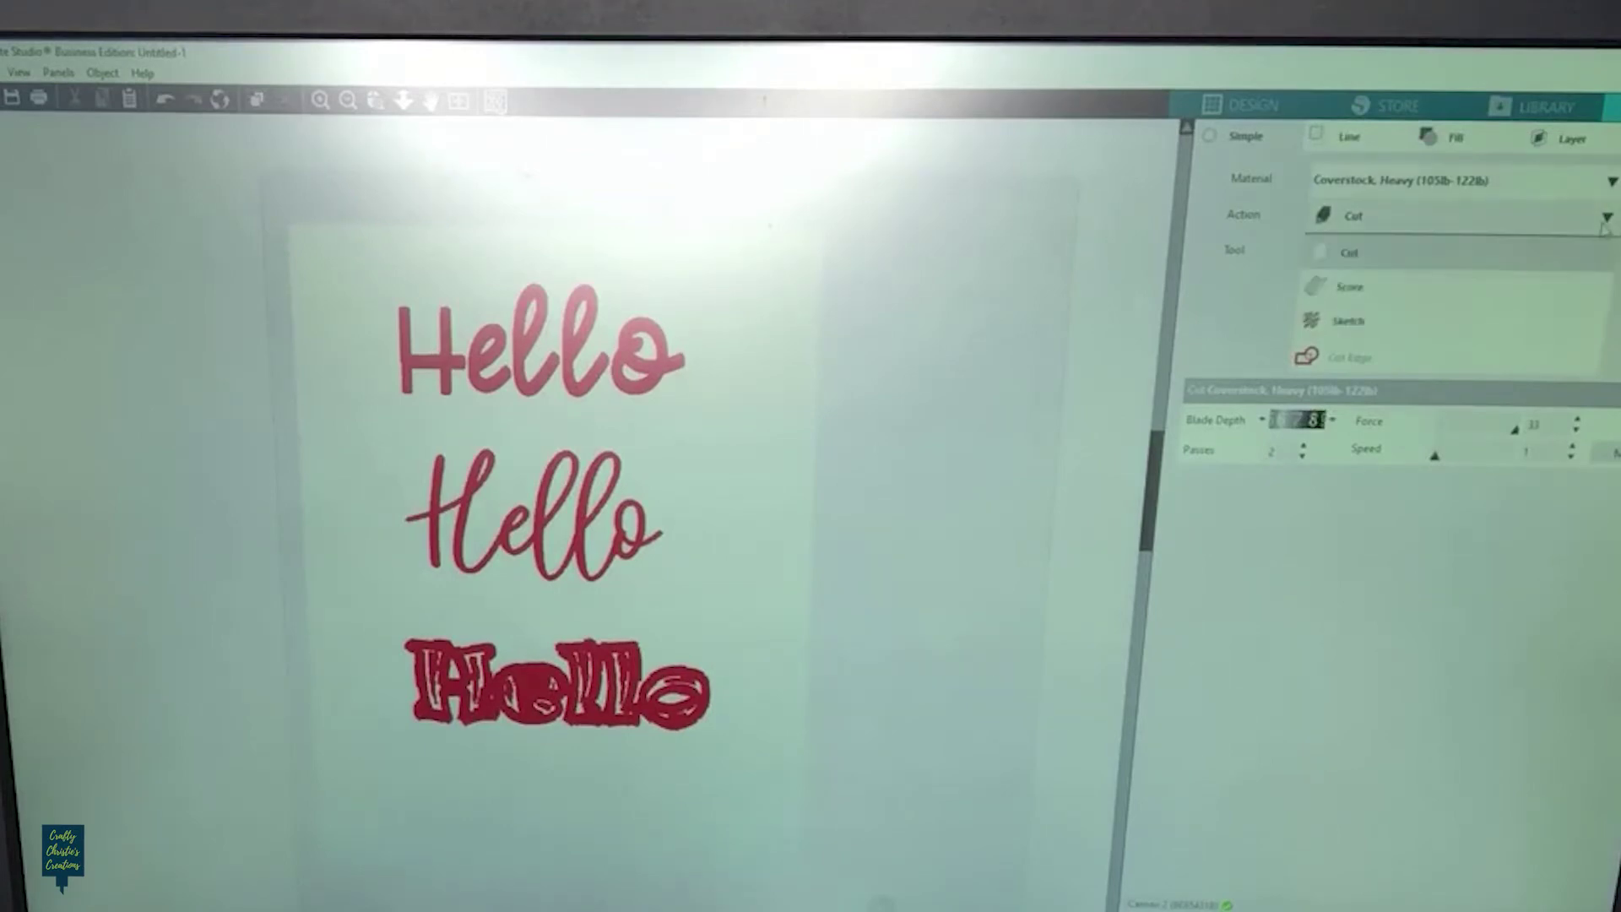
{"action": "left_click", "coordinate": [1501, 320]}
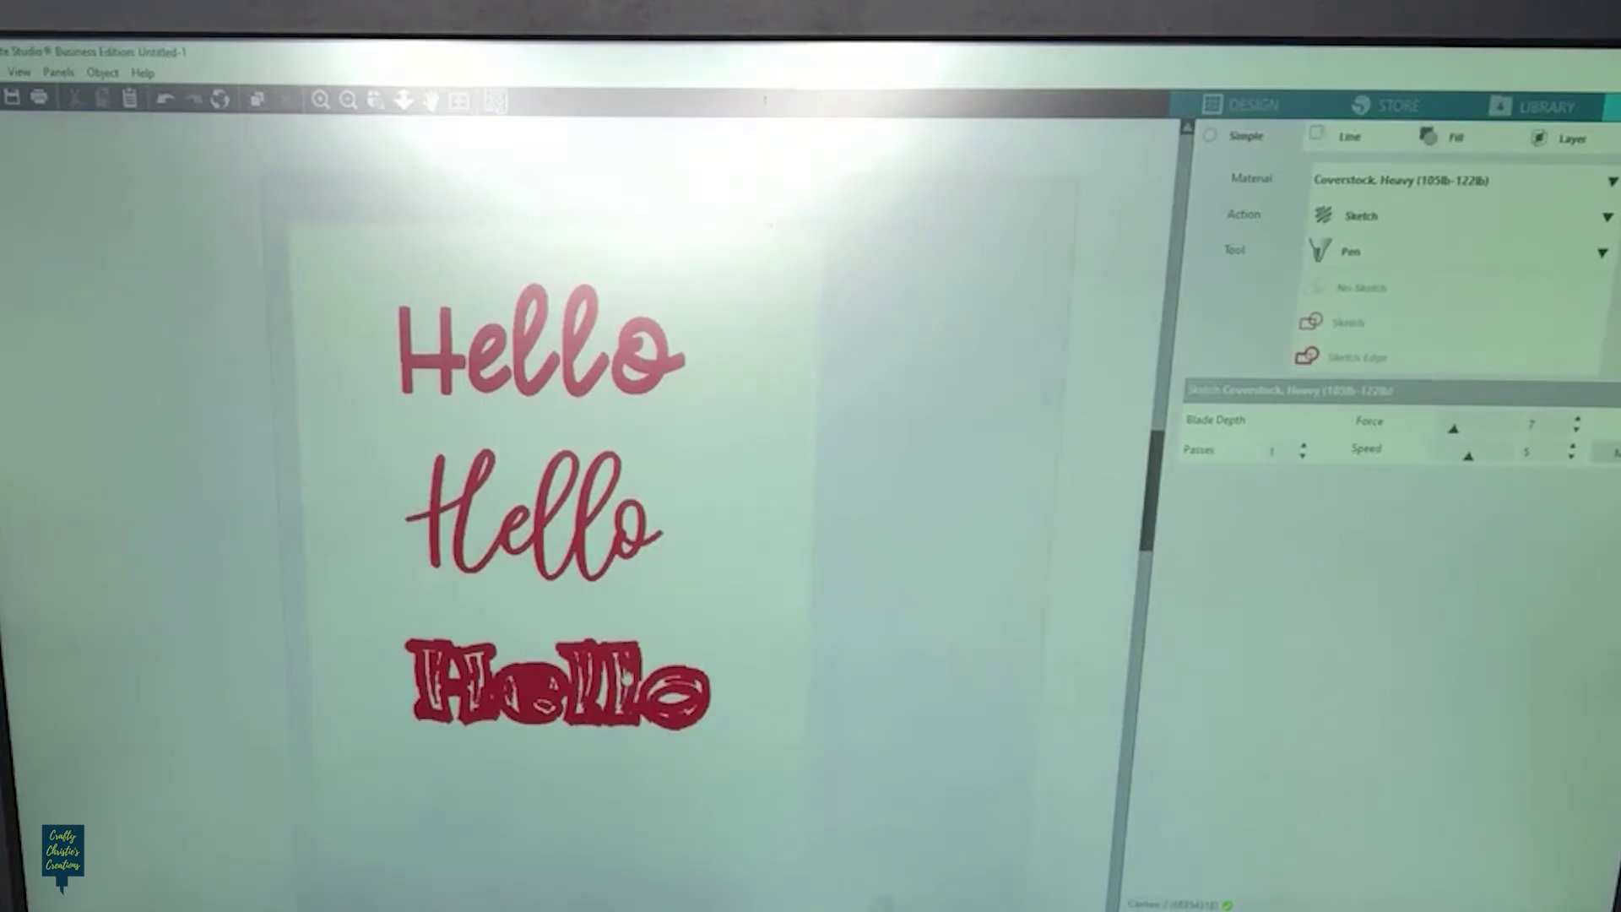
{"action": "left_click", "coordinate": [633, 684]}
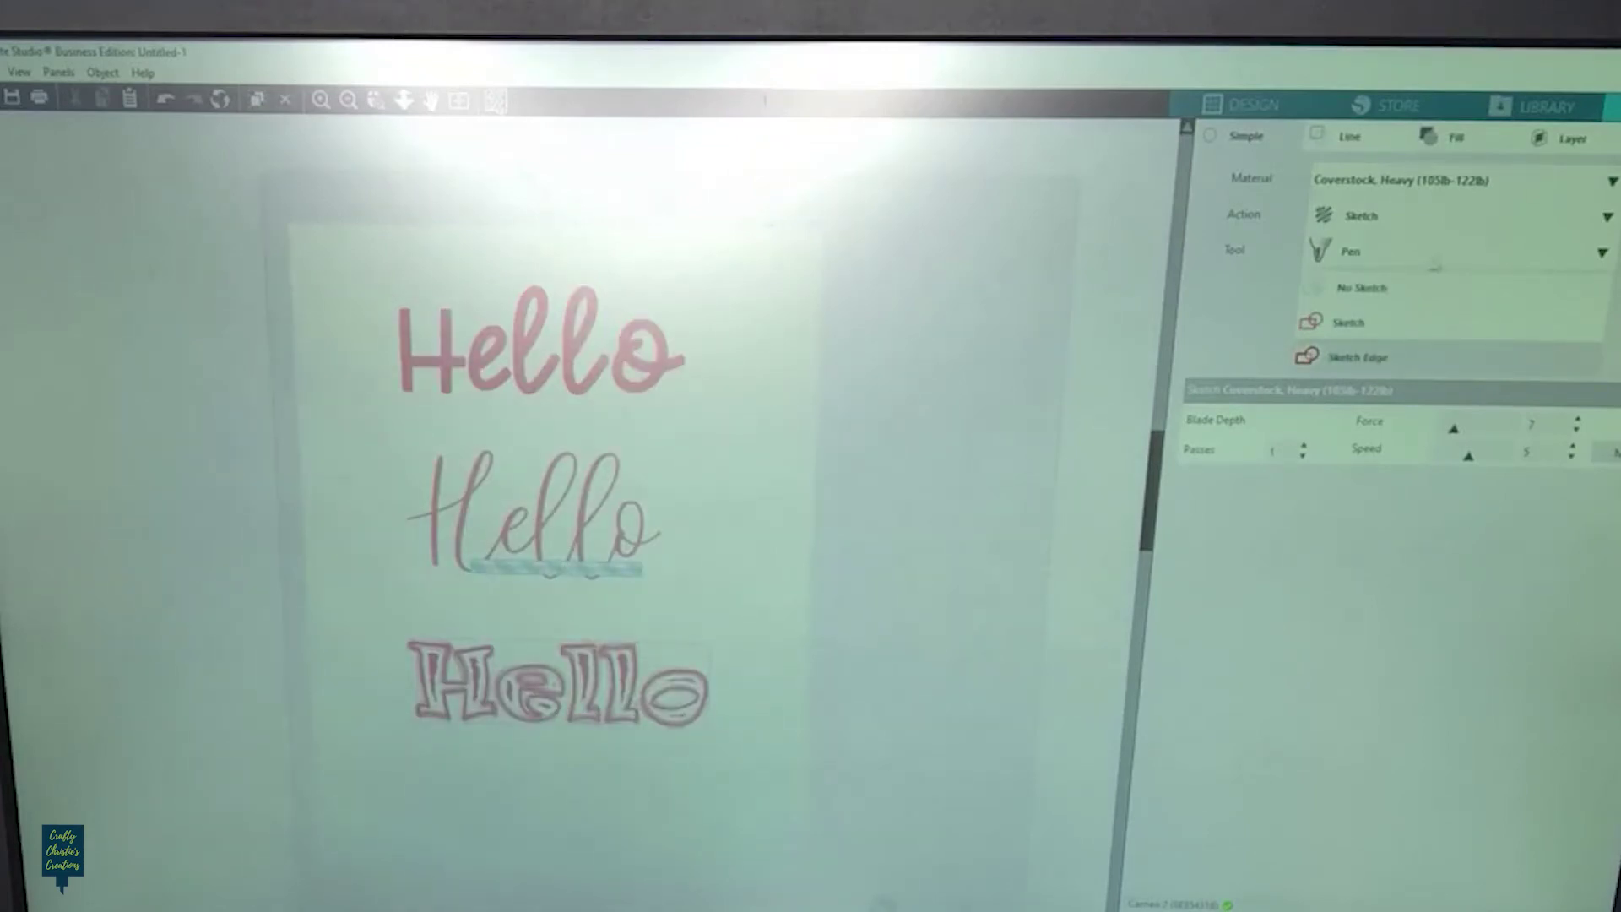
{"action": "left_click", "coordinate": [1346, 330]}
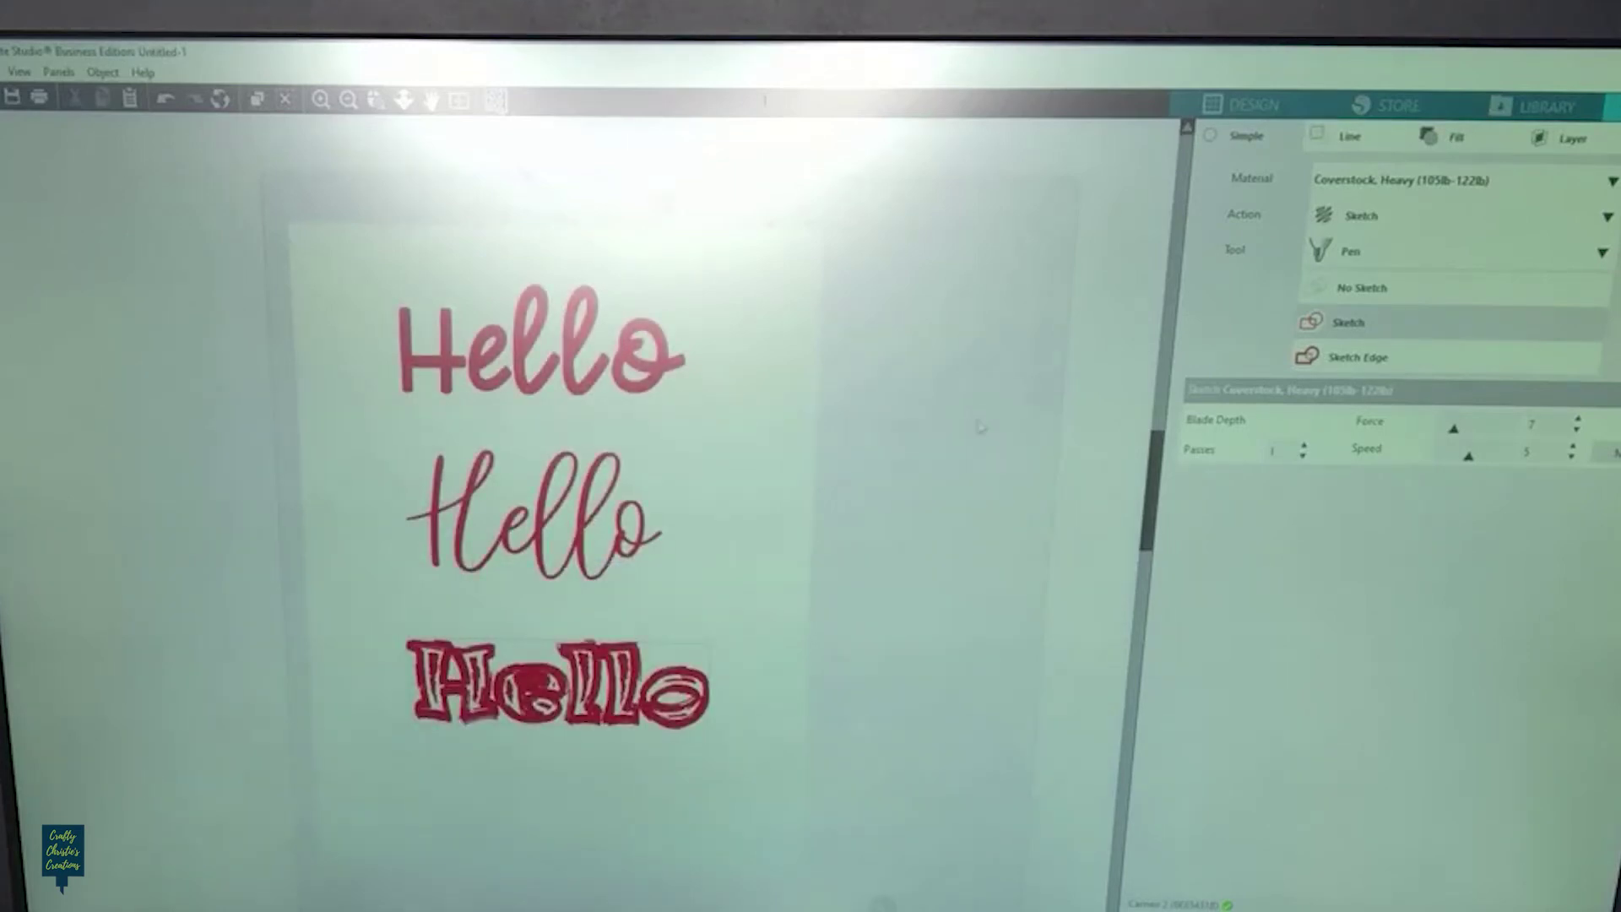
{"action": "left_click", "coordinate": [946, 455]}
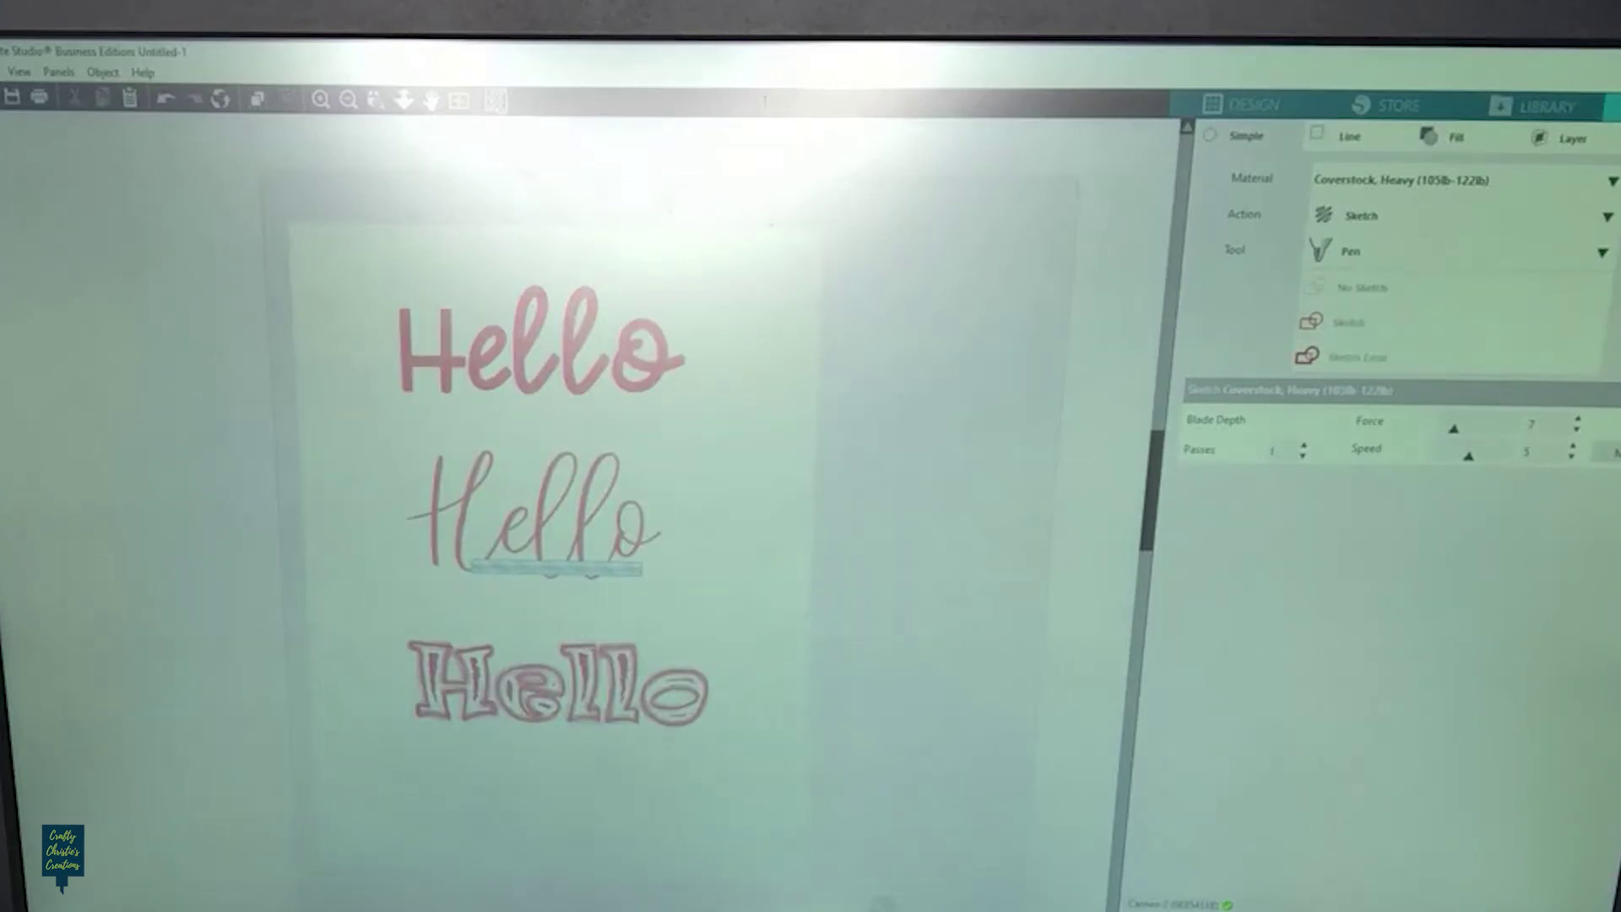